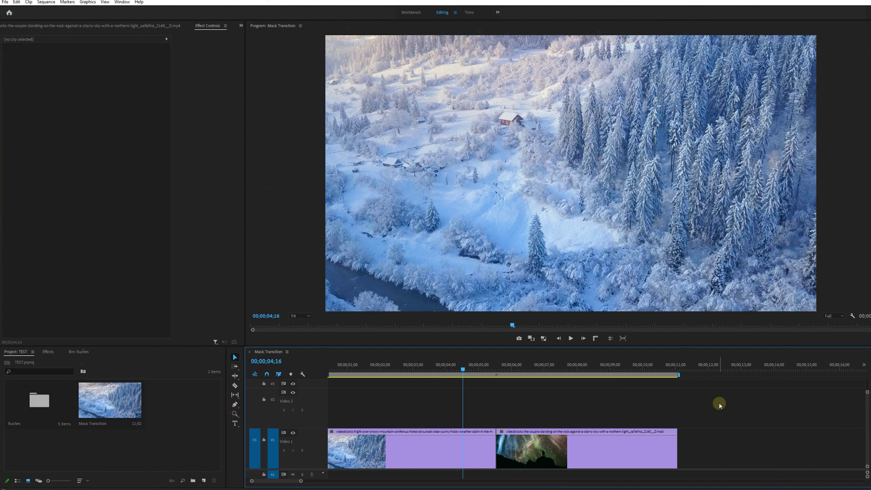
Step: Preview the sequence and Alt-drag a copy of the aurora clip onto V2
{"action": "key", "text": "space"}
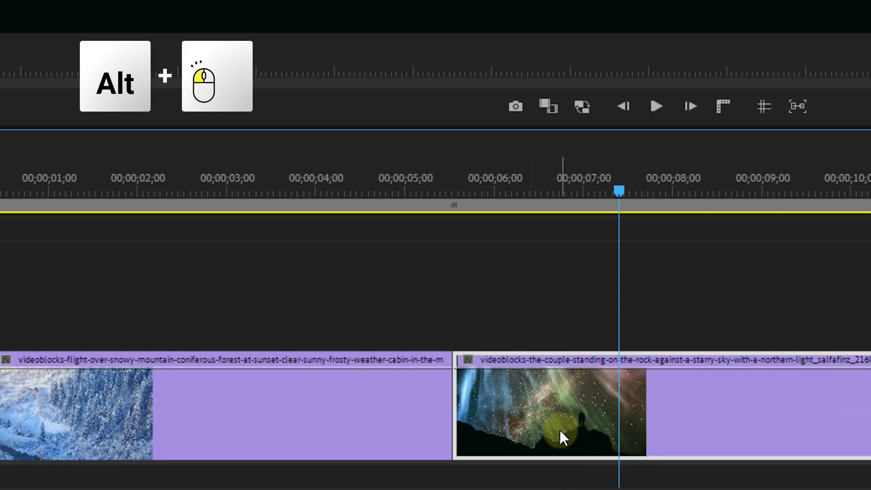
{"action": "left_click_drag", "start_coordinate": [560, 431], "coordinate": [565, 306]}
{"action": "left_click_drag", "start_coordinate": [619, 192], "coordinate": [458, 195]}
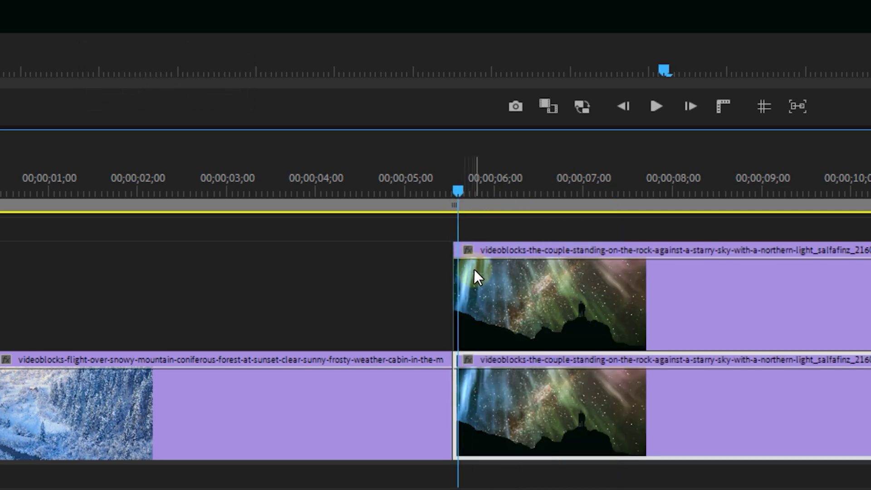
Step: Freeze the copy with Add Frame Hold, shift it about two seconds earlier and shorten it
{"action": "right_click", "coordinate": [475, 270]}
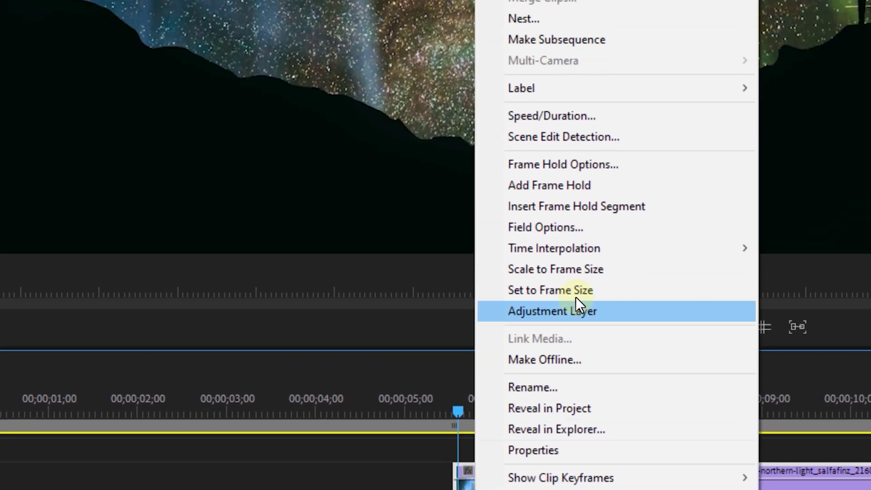
{"action": "left_click", "coordinate": [614, 186]}
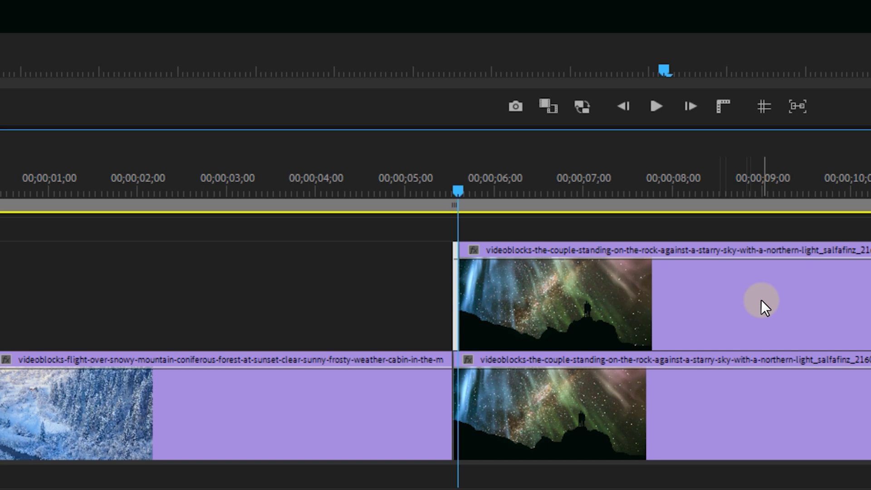
{"action": "left_click_drag", "start_coordinate": [762, 305], "coordinate": [615, 311]}
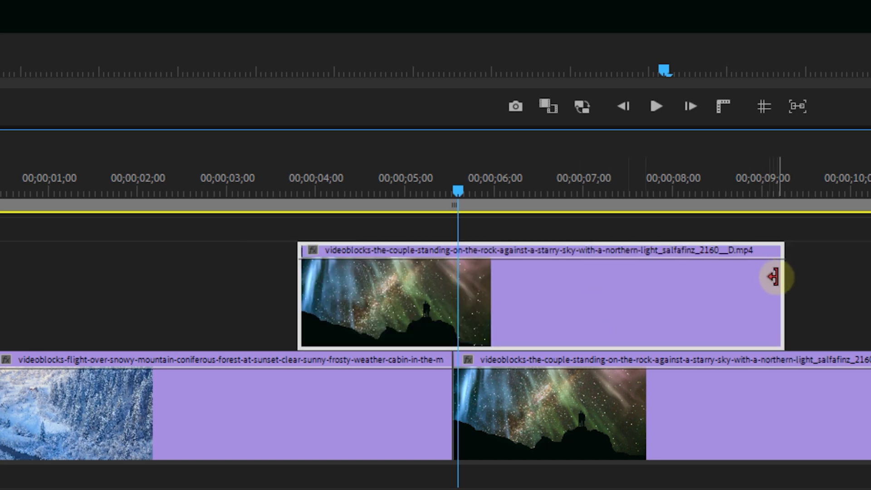
{"action": "left_click_drag", "start_coordinate": [774, 274], "coordinate": [438, 296]}
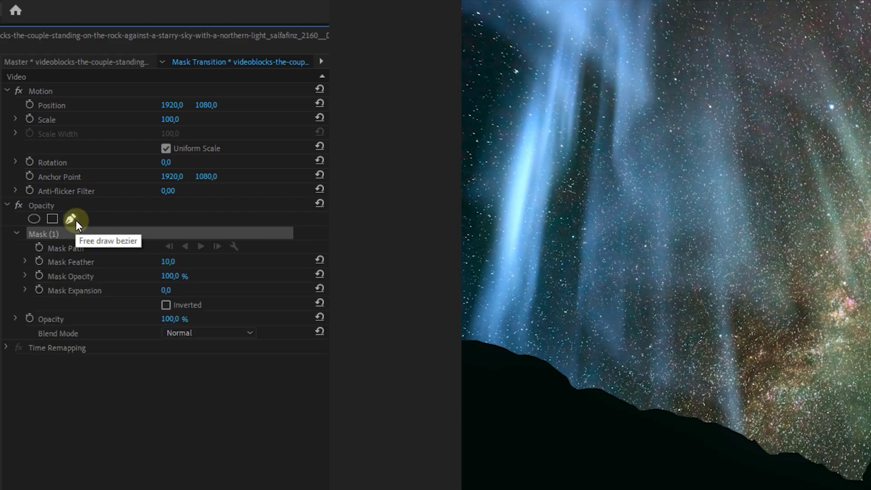
Step: Trace Opacity pen mask points from the ridge's left end down along the ridge line
{"action": "left_click", "coordinate": [70, 219]}
{"action": "left_click", "coordinate": [460, 340]}
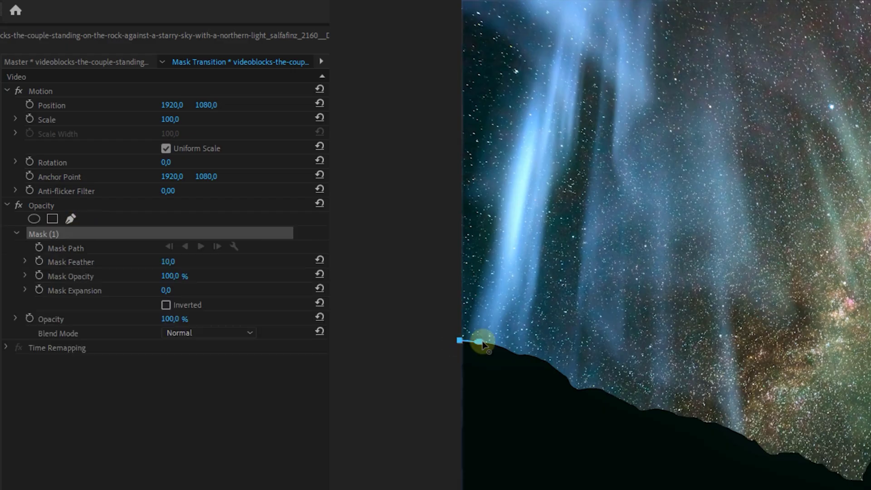
{"action": "left_click", "coordinate": [480, 341]}
{"action": "left_click", "coordinate": [505, 348]}
{"action": "left_click", "coordinate": [522, 357]}
{"action": "left_click", "coordinate": [541, 360]}
{"action": "left_click", "coordinate": [559, 372]}
{"action": "left_click", "coordinate": [571, 382]}
{"action": "left_click", "coordinate": [576, 390]}
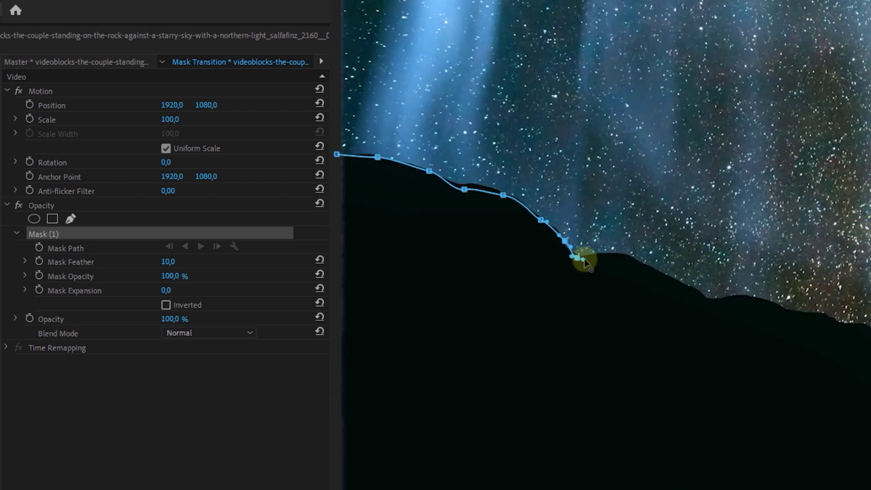
Step: Extend the mask along the ridge to the frame's right edge
{"action": "left_click", "coordinate": [621, 255]}
{"action": "left_click", "coordinate": [653, 271]}
{"action": "left_click", "coordinate": [691, 289]}
{"action": "left_click", "coordinate": [707, 299]}
{"action": "left_click", "coordinate": [737, 296]}
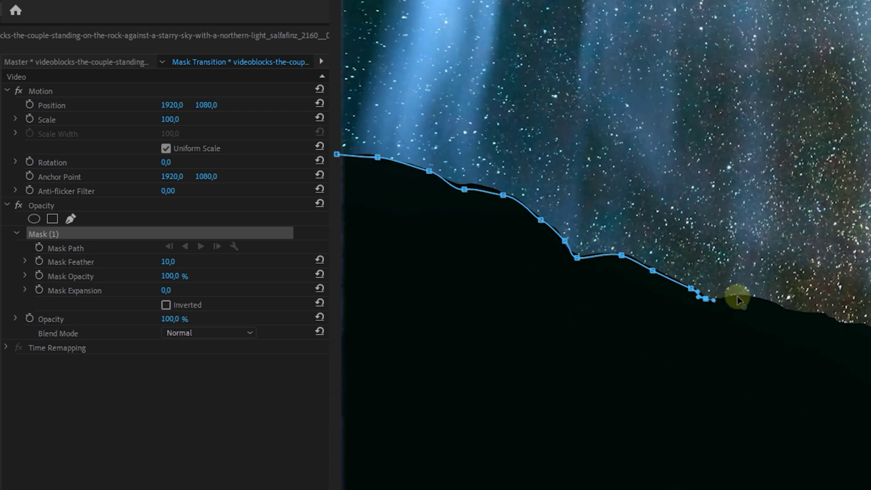
{"action": "left_click", "coordinate": [769, 304]}
{"action": "left_click", "coordinate": [799, 313]}
{"action": "left_click", "coordinate": [841, 326]}
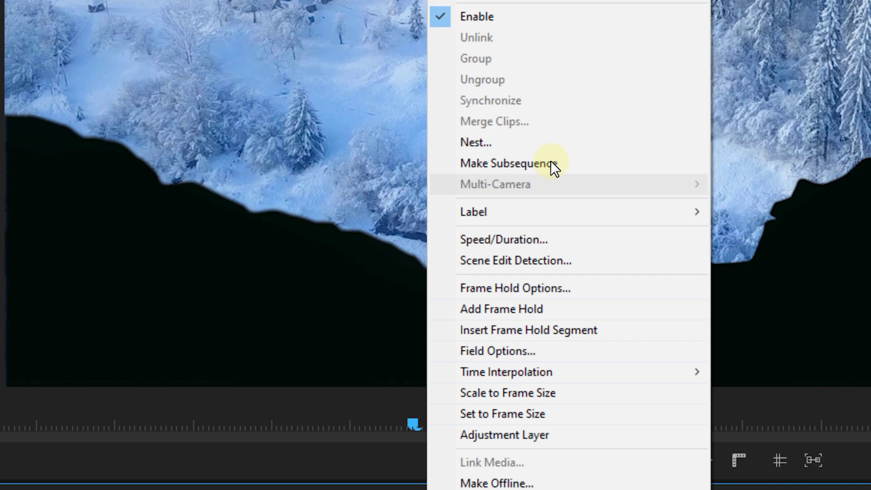
Step: Apply Transform to Nested Sequence 03 with its own 180 shutter angle instead of the composition's
{"action": "left_click", "coordinate": [554, 148]}
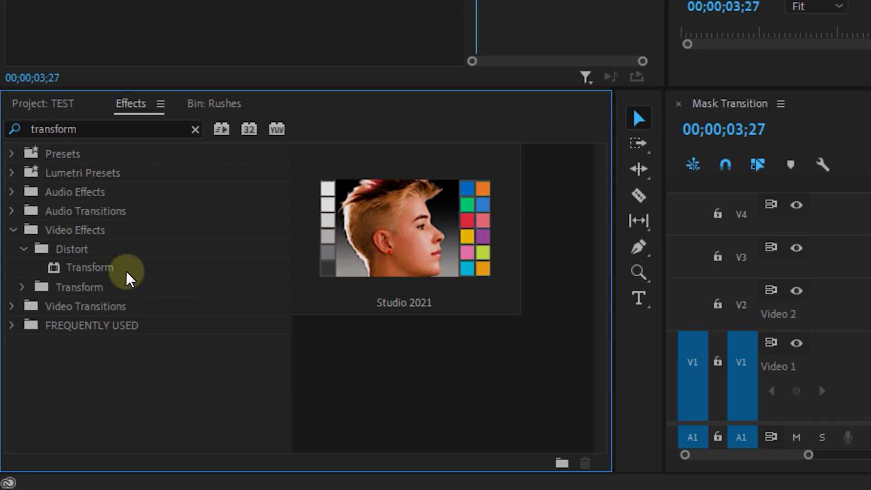
{"action": "left_click_drag", "start_coordinate": [126, 275], "coordinate": [690, 237]}
{"action": "left_click_drag", "start_coordinate": [312, 237], "coordinate": [870, 207]}
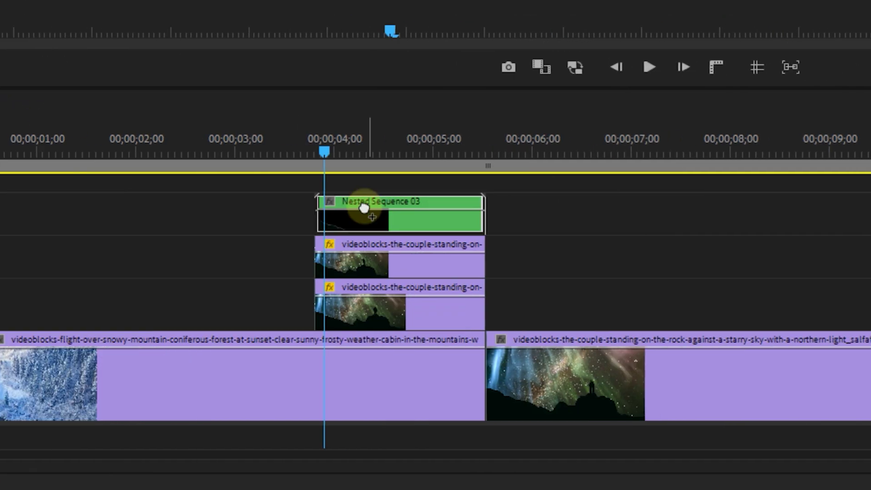
{"action": "left_click_drag", "start_coordinate": [364, 208], "coordinate": [364, 207]}
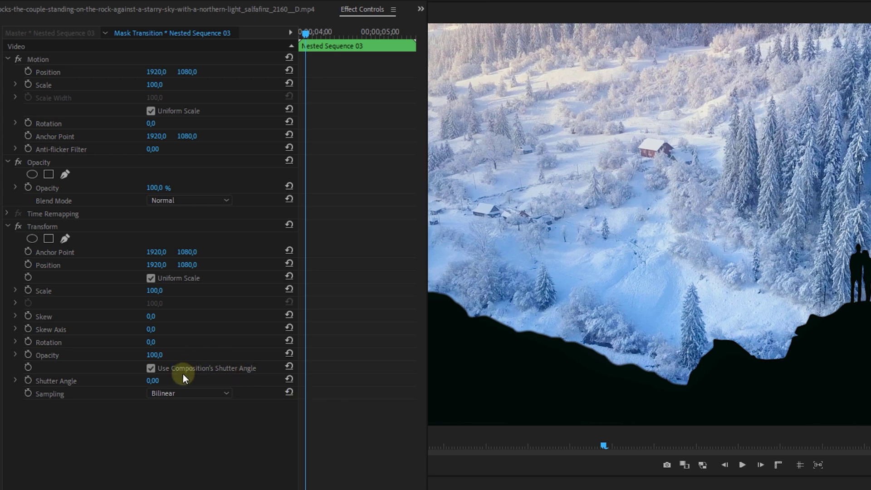
{"action": "left_click", "coordinate": [183, 372]}
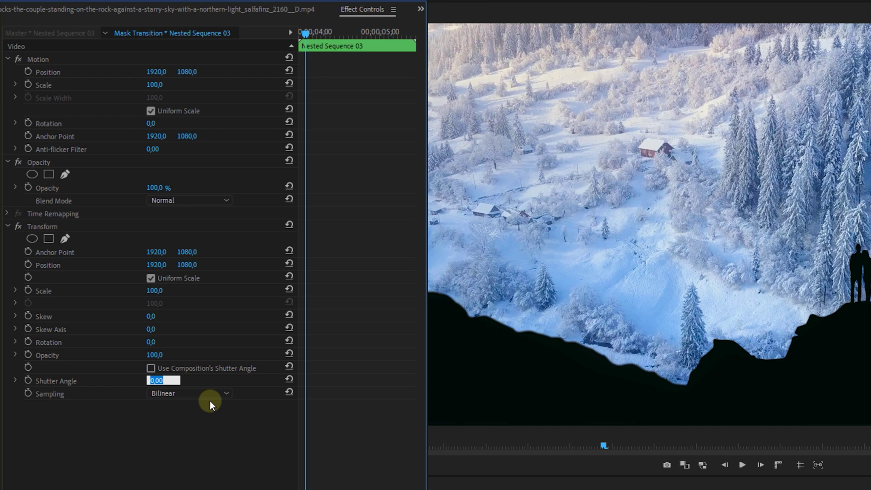
{"action": "type", "text": "180"}
{"action": "key", "text": "Return"}
Step: Keyframe Transform Position from the lowered silhouette at the clip start back to centre
{"action": "left_click_drag", "start_coordinate": [308, 34], "coordinate": [297, 37]}
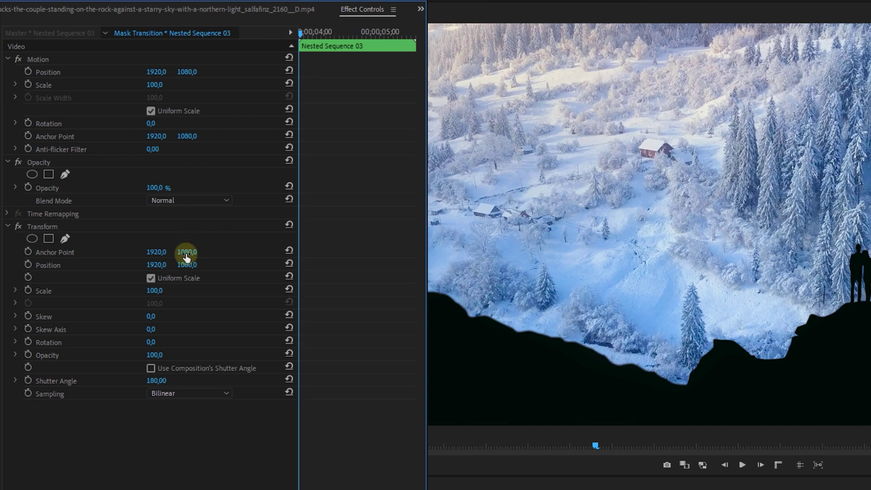
{"action": "left_click_drag", "start_coordinate": [187, 263], "coordinate": [486, 200]}
{"action": "left_click_drag", "start_coordinate": [157, 264], "coordinate": [27, 269]}
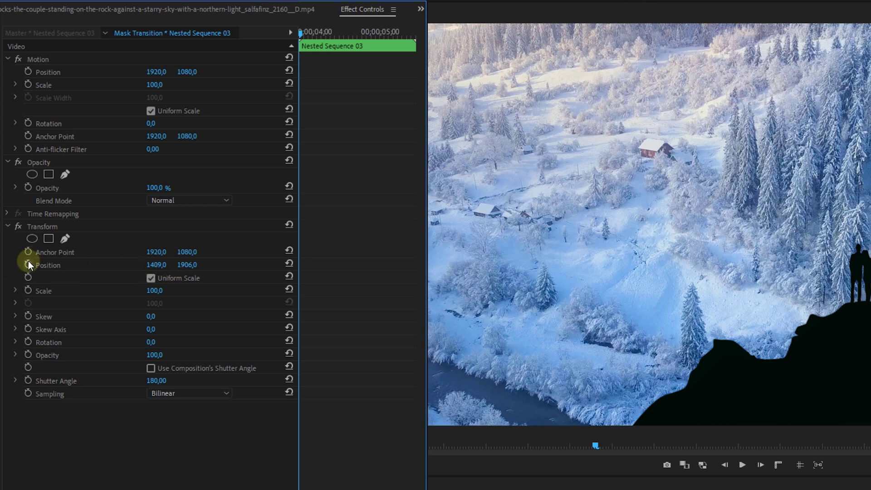
{"action": "left_click", "coordinate": [28, 264]}
{"action": "left_click_drag", "start_coordinate": [300, 32], "coordinate": [404, 37]}
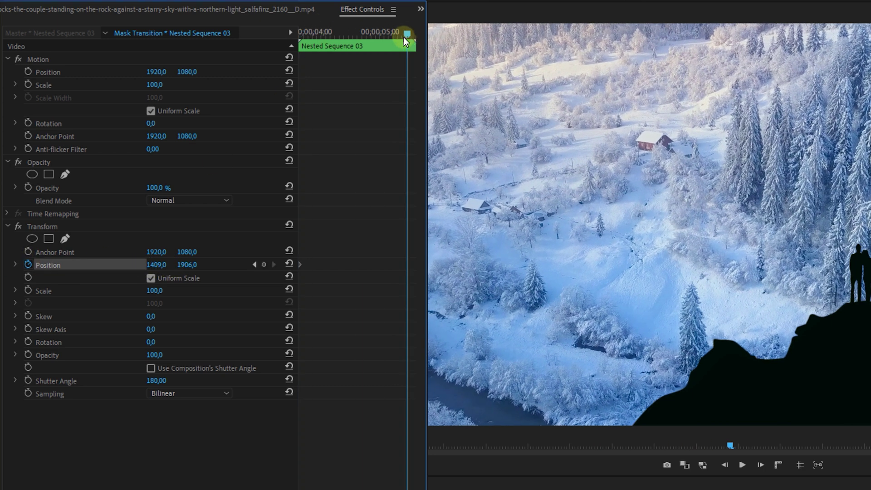
{"action": "left_click", "coordinate": [288, 264]}
Step: Apply Ease Out to the first position keyframe and bring up the second keyframe's menu
{"action": "right_click", "coordinate": [301, 265]}
{"action": "mouse_move", "coordinate": [358, 367]}
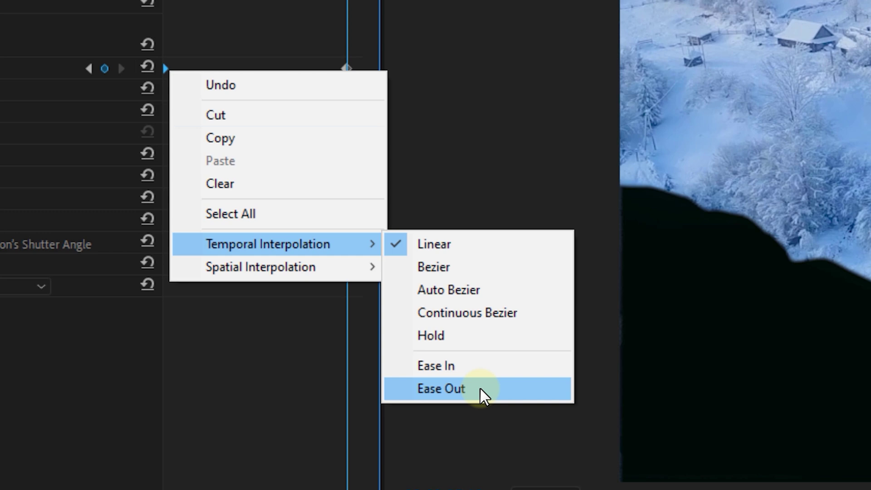
{"action": "left_click", "coordinate": [486, 458]}
{"action": "right_click", "coordinate": [407, 264]}
Step: Ease into the second position keyframe and start Nested Sequence 03 slightly later
{"action": "mouse_move", "coordinate": [464, 366]}
{"action": "left_click", "coordinate": [614, 362]}
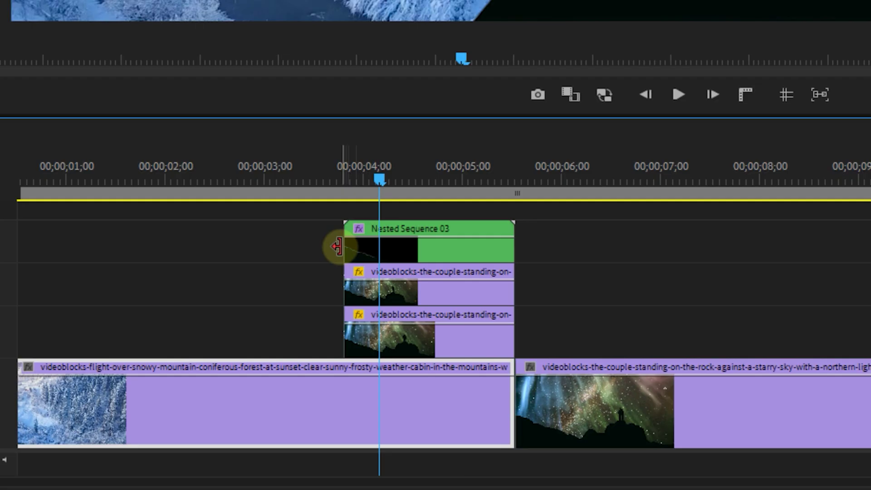
{"action": "left_click_drag", "start_coordinate": [337, 246], "coordinate": [410, 245]}
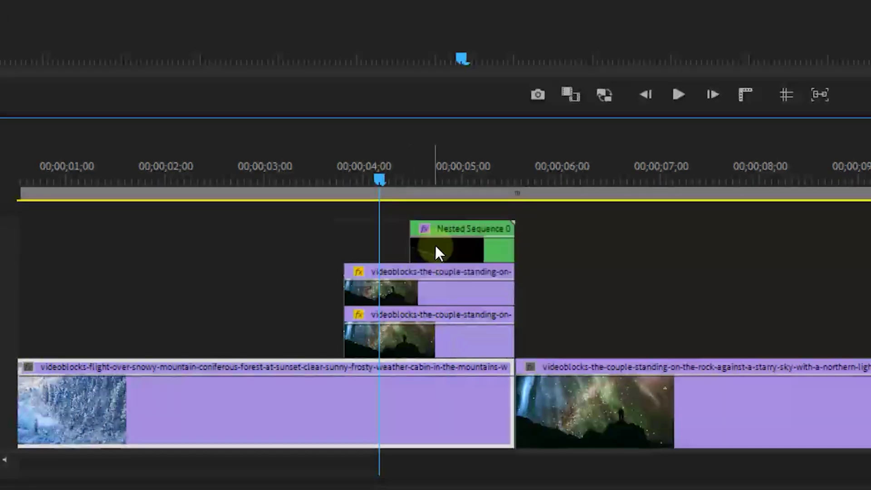
Step: Add the default Cross Dissolve at the cut between the snowy and aurora clips
{"action": "left_click", "coordinate": [411, 177]}
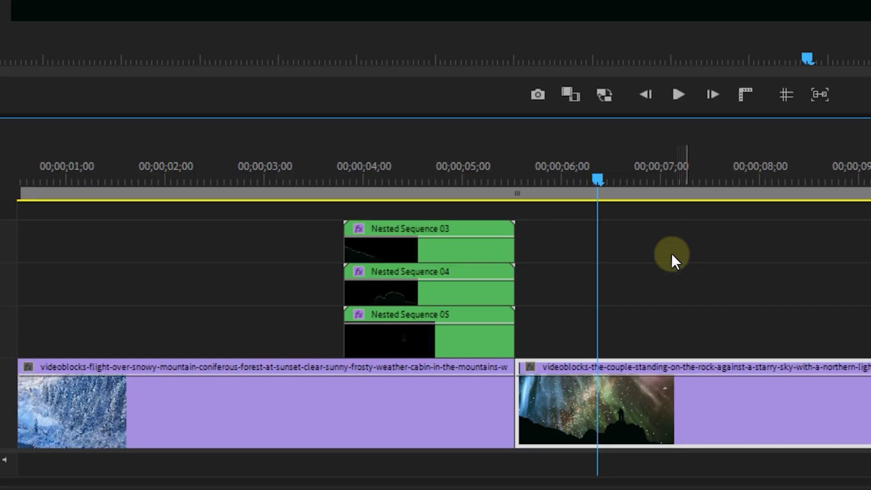
{"action": "right_click", "coordinate": [529, 388]}
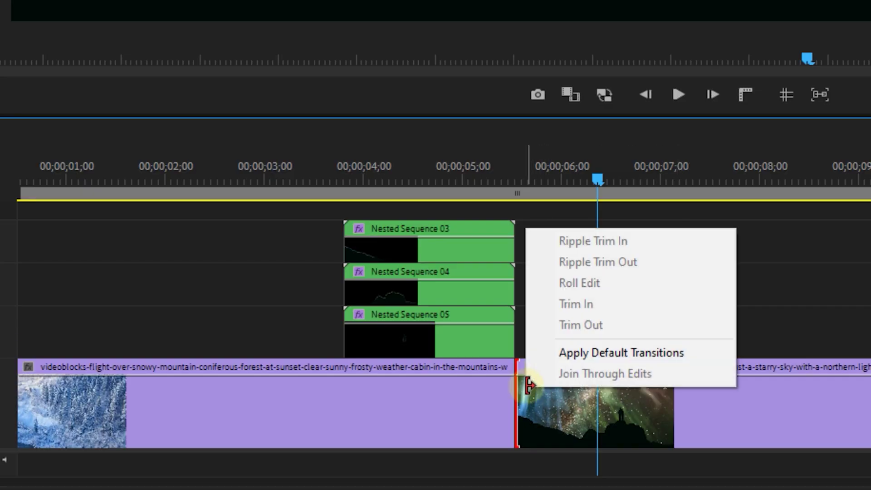
{"action": "left_click", "coordinate": [560, 356]}
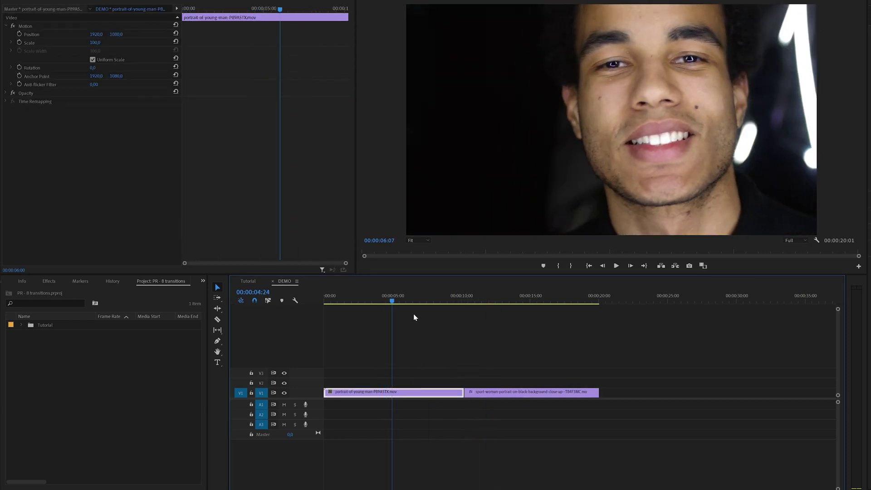
Step: Create a new adjustment layer in the project with default settings
{"action": "left_click_drag", "start_coordinate": [414, 318], "coordinate": [497, 345]}
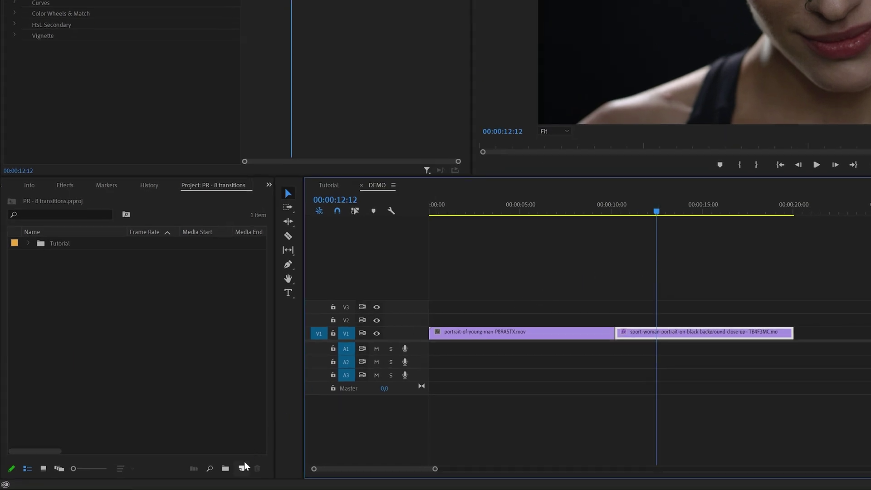
{"action": "left_click", "coordinate": [243, 463]}
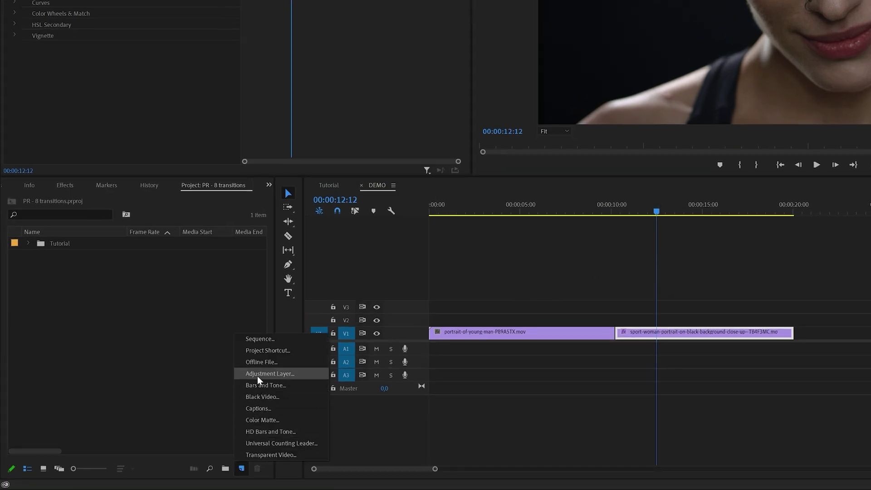
{"action": "left_click", "coordinate": [274, 373]}
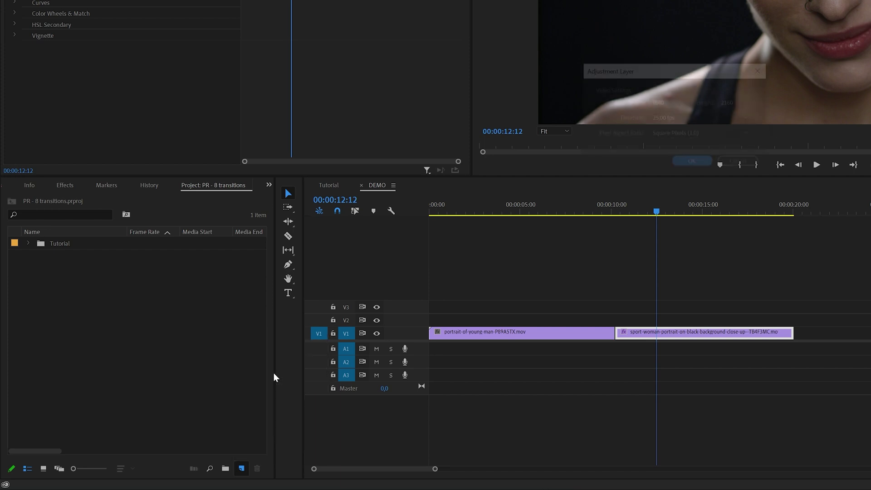
{"action": "left_click", "coordinate": [697, 163]}
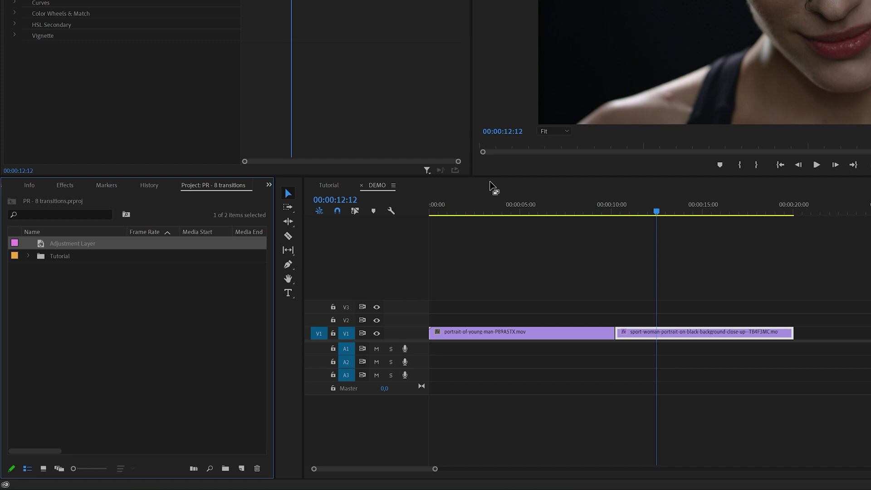
Step: Place the adjustment layer on V2 and trim it short so it straddles the portrait cut
{"action": "left_click_drag", "start_coordinate": [70, 242], "coordinate": [597, 321]}
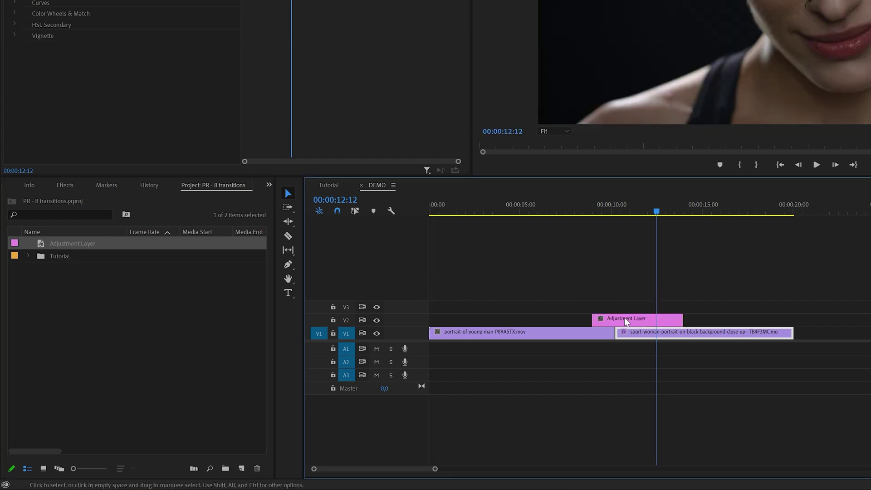
{"action": "left_click_drag", "start_coordinate": [683, 318], "coordinate": [672, 318]}
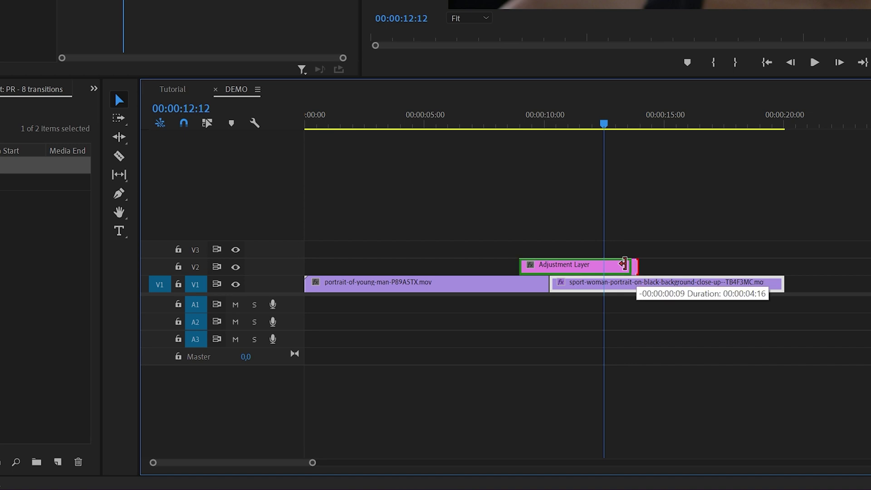
{"action": "left_click_drag", "start_coordinate": [625, 265], "coordinate": [576, 264]}
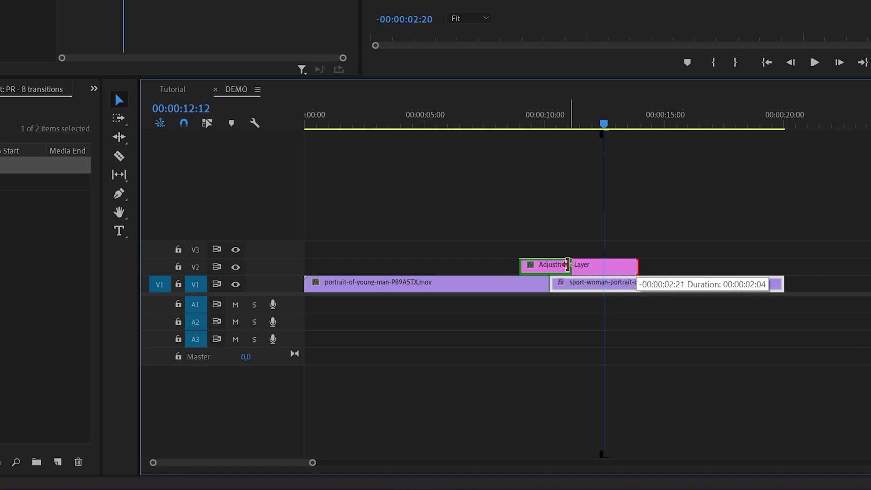
{"action": "mouse_move", "coordinate": [563, 264]}
{"action": "left_mouse_down"}
{"action": "mouse_move", "coordinate": [536, 273]}
{"action": "mouse_move", "coordinate": [569, 273]}
{"action": "left_mouse_up"}
{"action": "scroll", "coordinate": [548, 275], "scroll_direction": "up", "scroll_amount": 5}
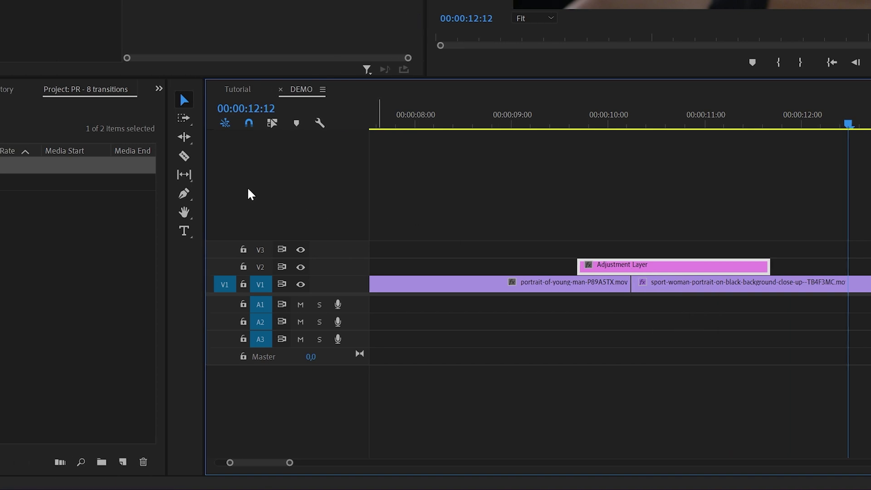
Step: Search 'proc' in Effects, drop ProcAmp on the adjustment layer and select it at the cut
{"action": "left_click", "coordinate": [95, 98]}
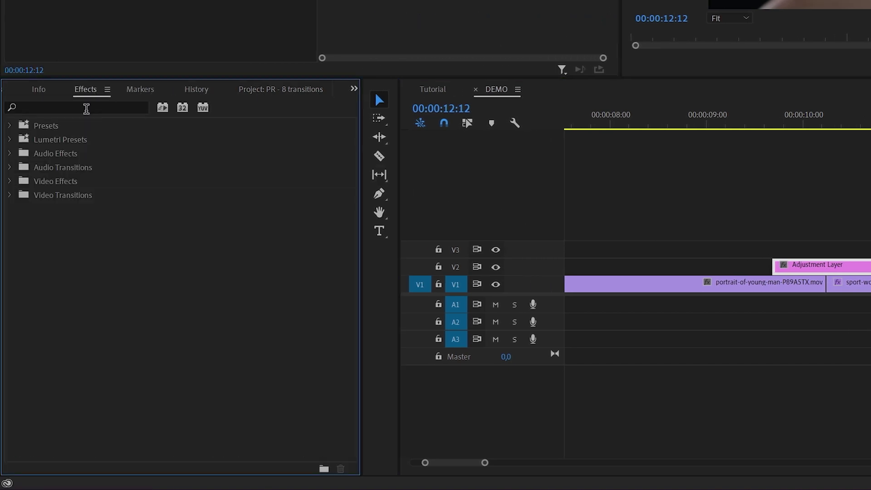
{"action": "left_click", "coordinate": [86, 109]}
{"action": "type", "text": "proc"}
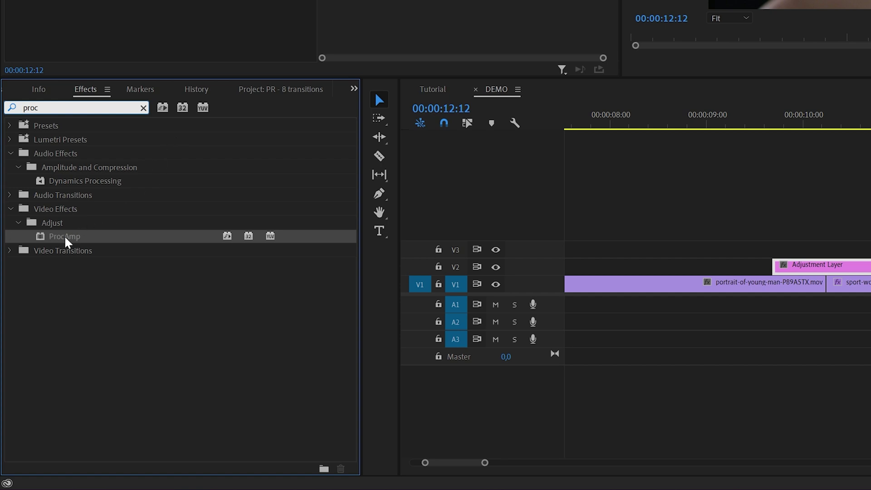
{"action": "left_click_drag", "start_coordinate": [63, 241], "coordinate": [851, 265]}
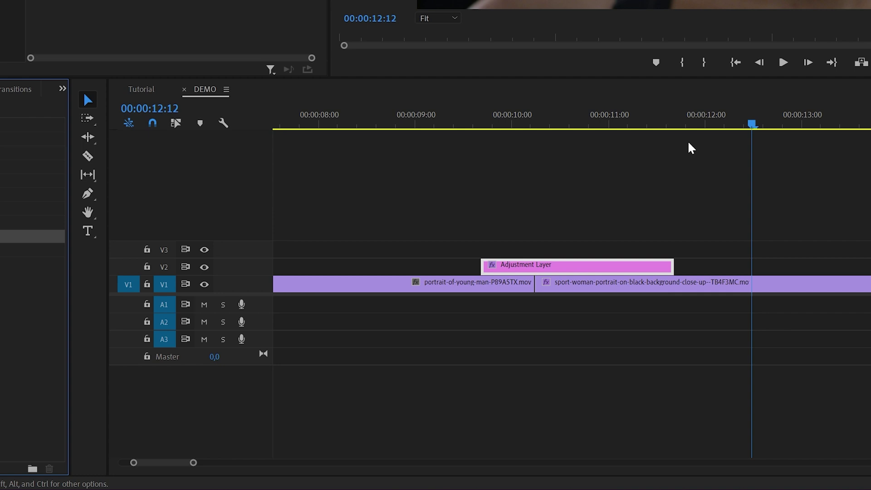
{"action": "left_click_drag", "start_coordinate": [751, 123], "coordinate": [538, 140]}
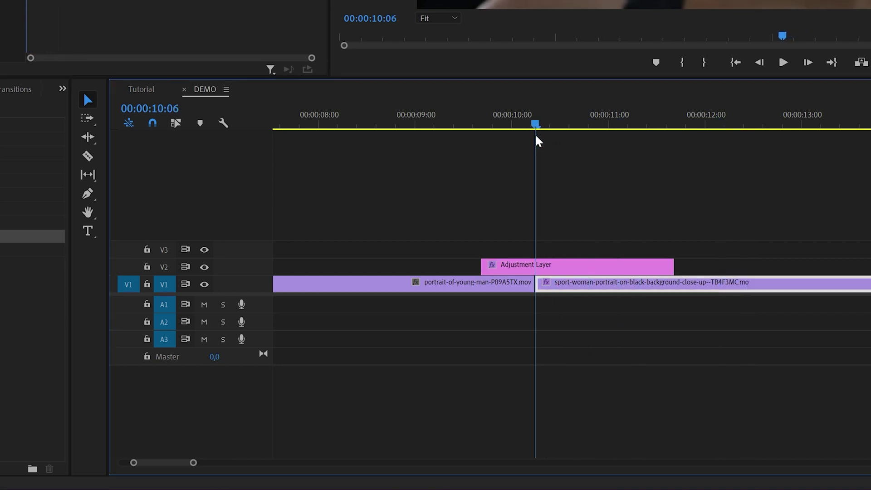
{"action": "left_click", "coordinate": [547, 268]}
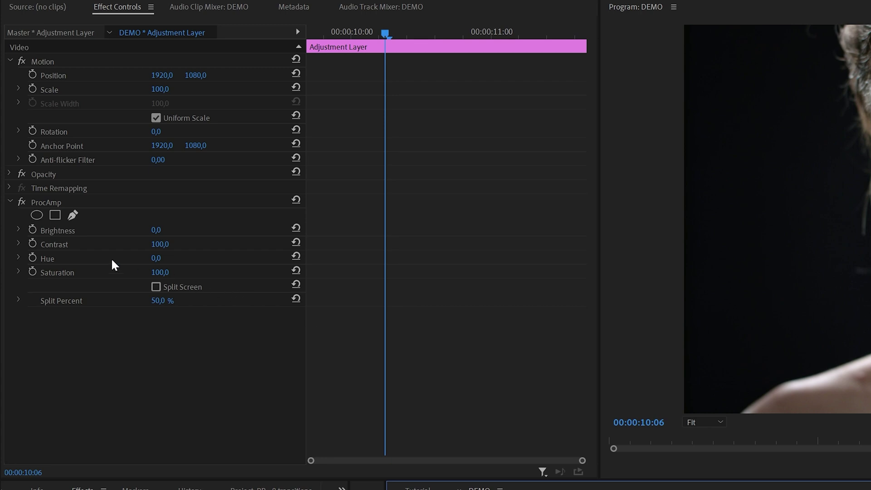
Step: Add a Brightness keyframe just before the cut and raise Brightness to about 93
{"action": "left_click", "coordinate": [32, 230]}
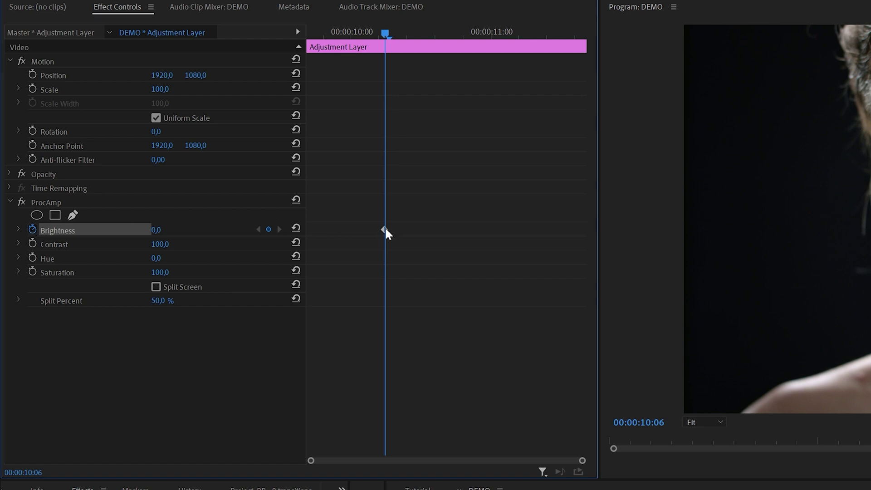
{"action": "left_click_drag", "start_coordinate": [386, 231], "coordinate": [306, 230]}
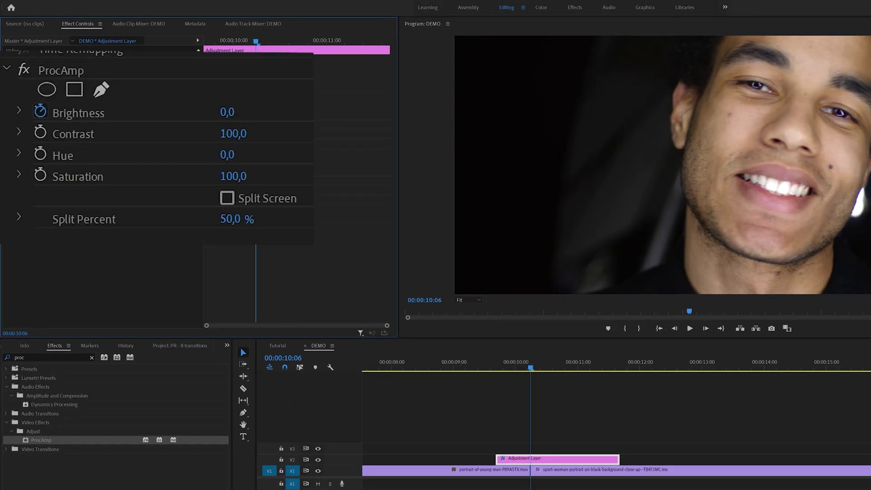
{"action": "left_click", "coordinate": [156, 230]}
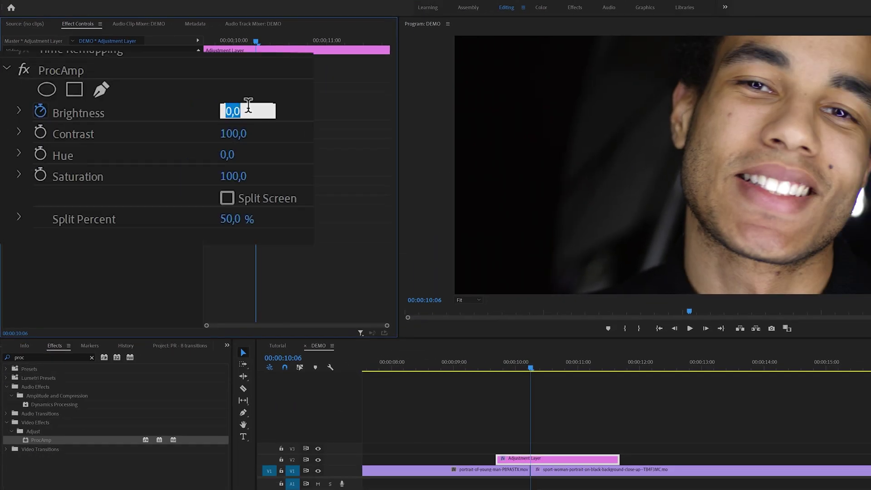
{"action": "key", "text": "Return"}
{"action": "left_click_drag", "start_coordinate": [230, 111], "coordinate": [268, 112]}
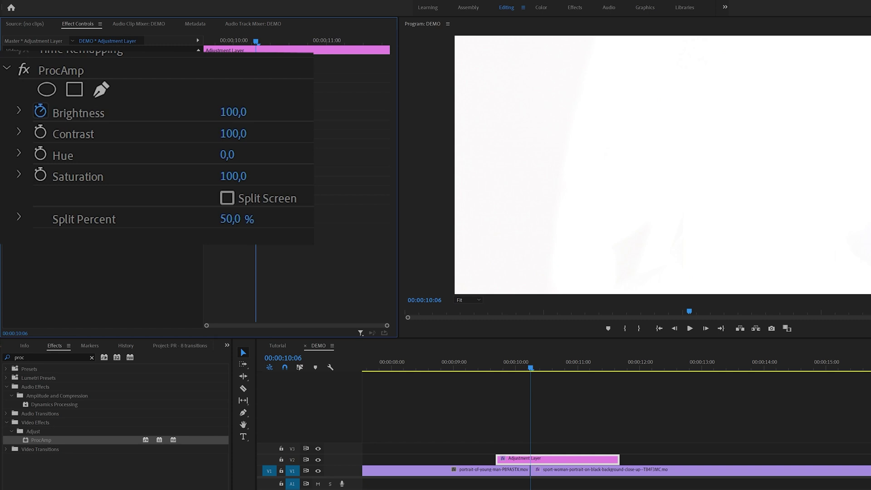
{"action": "left_click_drag", "start_coordinate": [253, 113], "coordinate": [248, 113]}
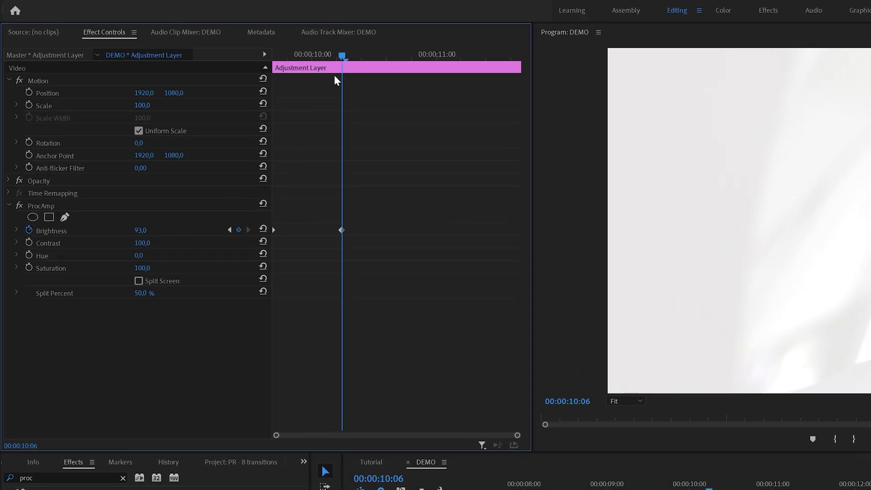
Step: Set Brightness back to 0 at 10:24 and push that closing keyframe later
{"action": "left_click_drag", "start_coordinate": [344, 57], "coordinate": [434, 84]}
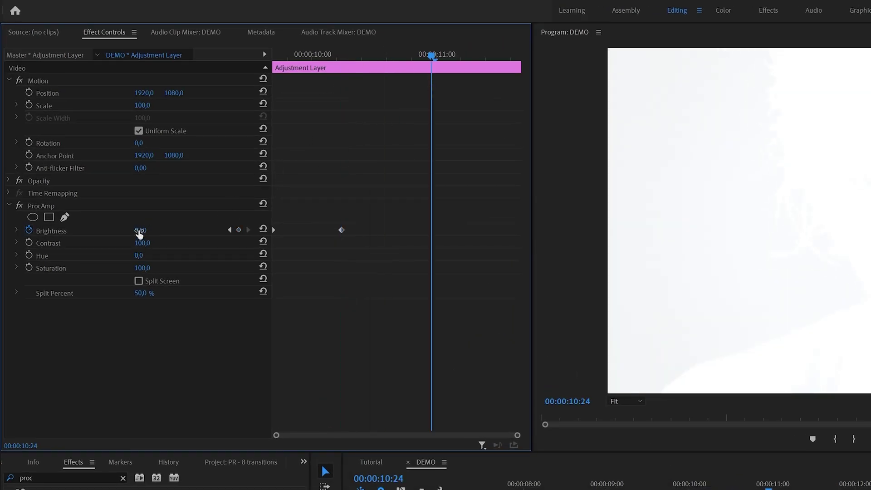
{"action": "left_click_drag", "start_coordinate": [139, 234], "coordinate": [137, 235]}
{"action": "left_click", "coordinate": [151, 228]}
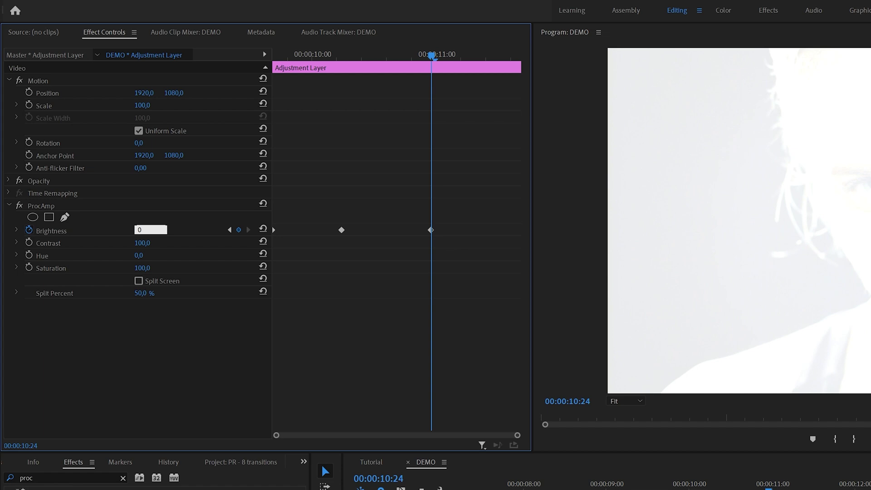
{"action": "key", "text": "Return"}
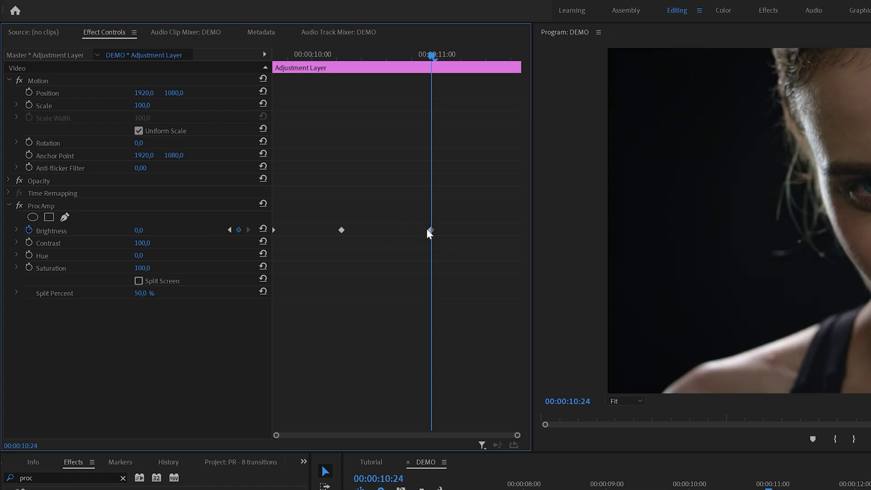
{"action": "left_click_drag", "start_coordinate": [427, 230], "coordinate": [530, 233]}
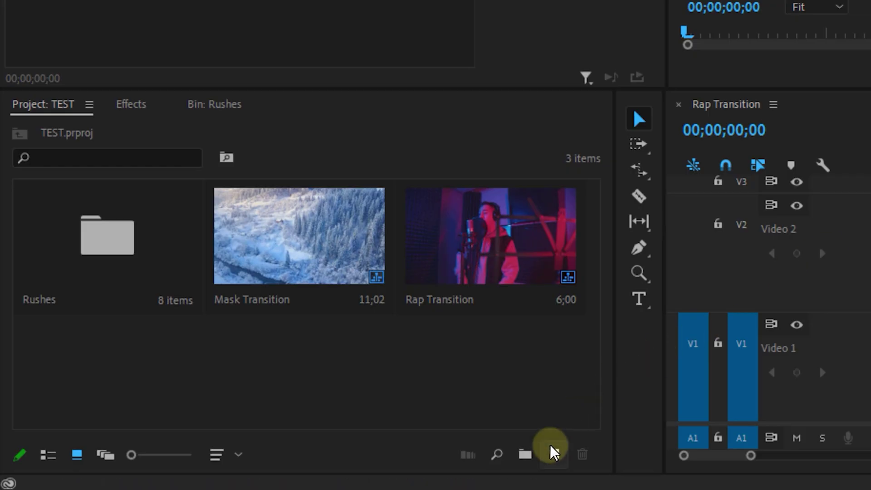
Step: Create a new adjustment layer on V2 above the first rap cut and park the playhead near two seconds
{"action": "left_click", "coordinate": [553, 452]}
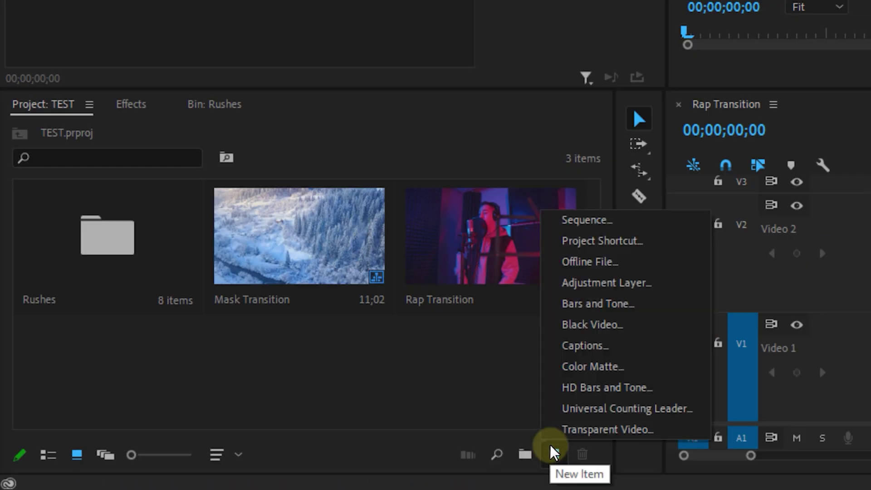
{"action": "left_click", "coordinate": [608, 283]}
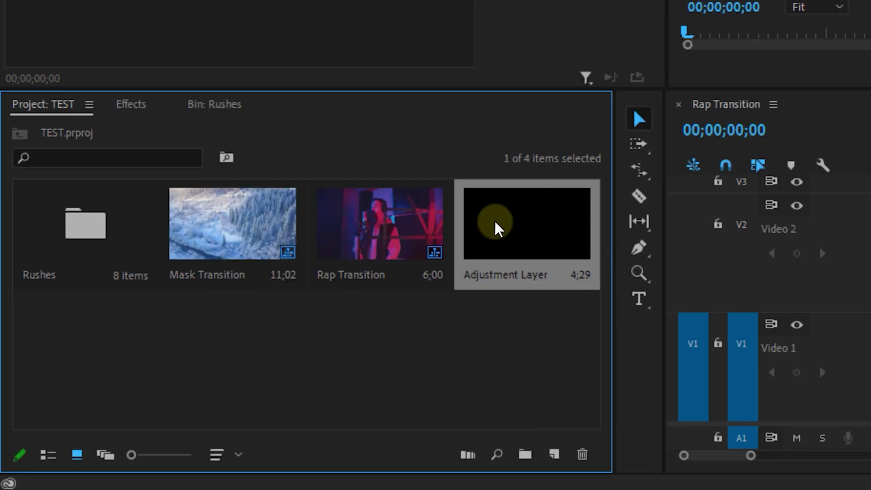
{"action": "left_click_drag", "start_coordinate": [497, 223], "coordinate": [253, 229]}
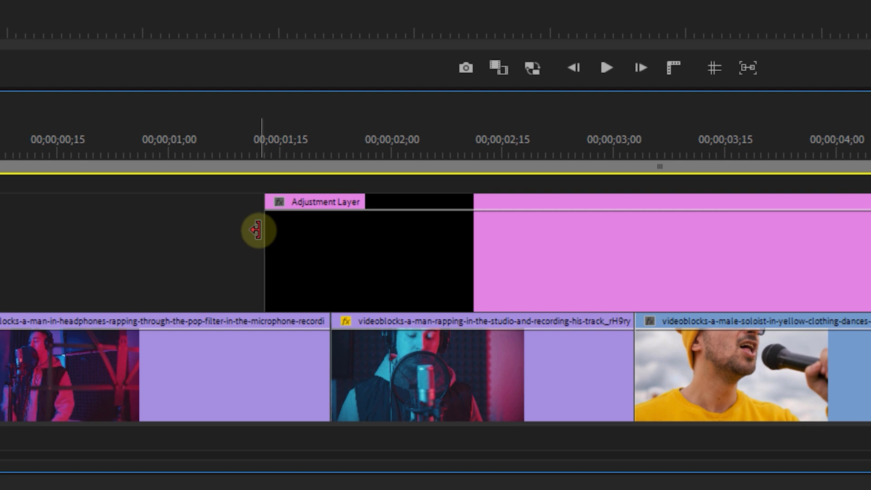
{"action": "left_click", "coordinate": [332, 174]}
{"action": "left_click", "coordinate": [295, 263]}
{"action": "left_click", "coordinate": [334, 154]}
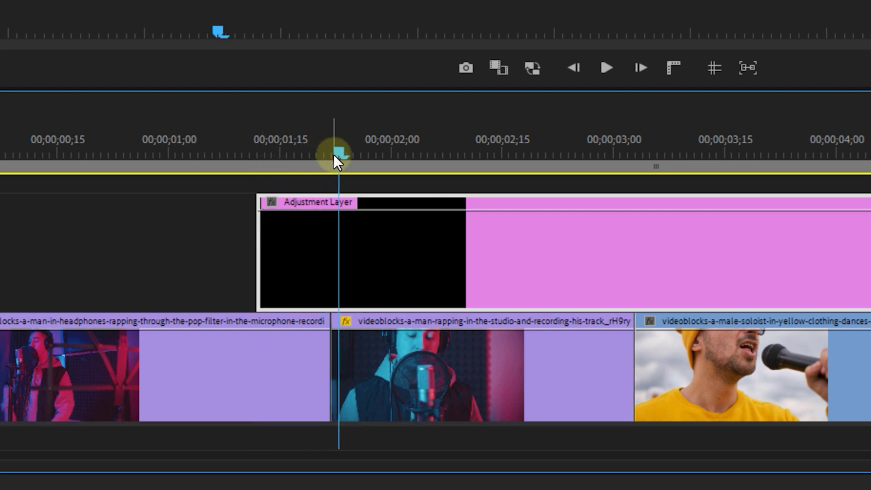
{"action": "left_click_drag", "start_coordinate": [334, 154], "coordinate": [410, 243]}
Step: Trim the layer at the playhead, add Lens Distortion and keyframe Curvature 0, -100, 0
{"action": "key", "text": "w"}
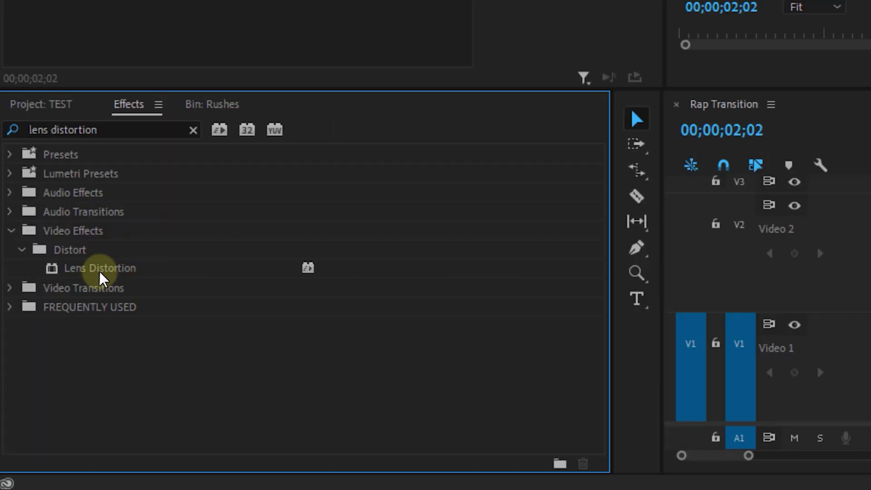
{"action": "left_click_drag", "start_coordinate": [100, 277], "coordinate": [437, 247]}
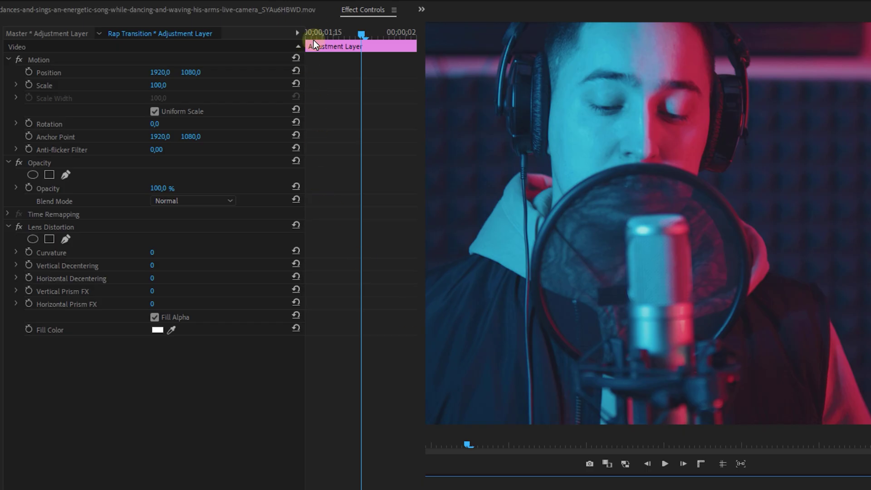
{"action": "left_click_drag", "start_coordinate": [314, 40], "coordinate": [276, 45]}
{"action": "left_click", "coordinate": [28, 253]}
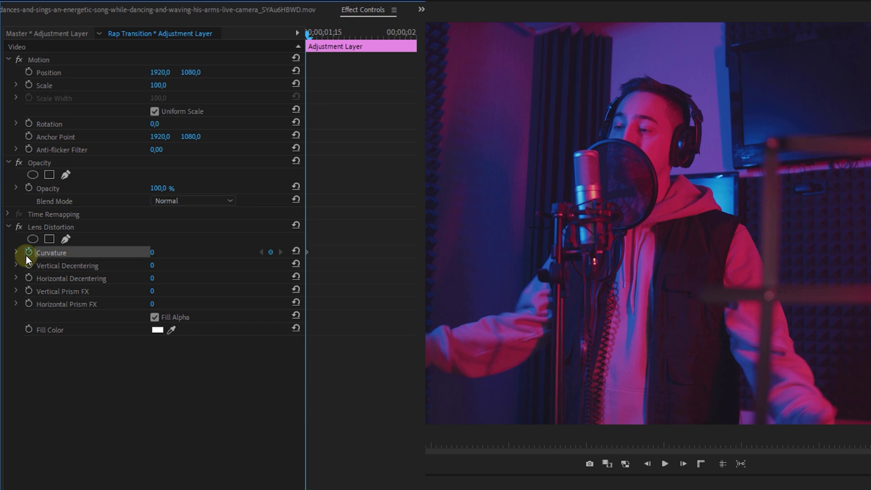
{"action": "left_click_drag", "start_coordinate": [309, 33], "coordinate": [362, 40]}
{"action": "left_click", "coordinate": [159, 255]}
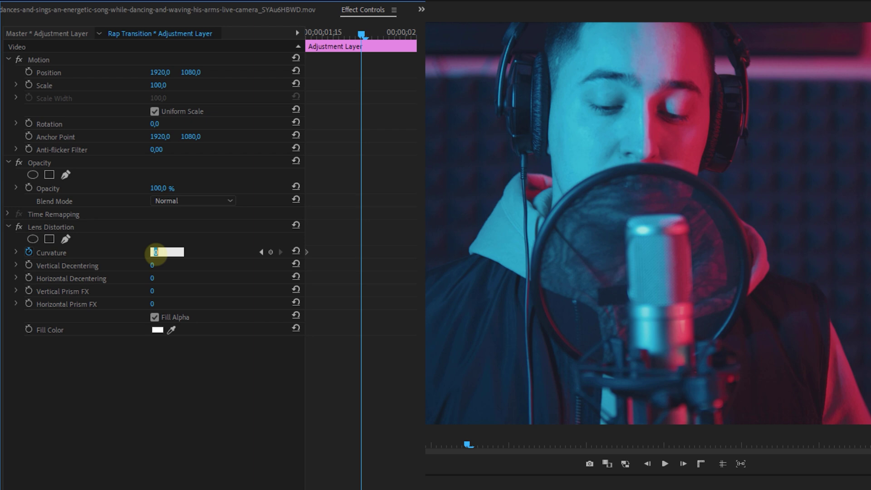
{"action": "type", "text": "-100"}
{"action": "key", "text": "Return"}
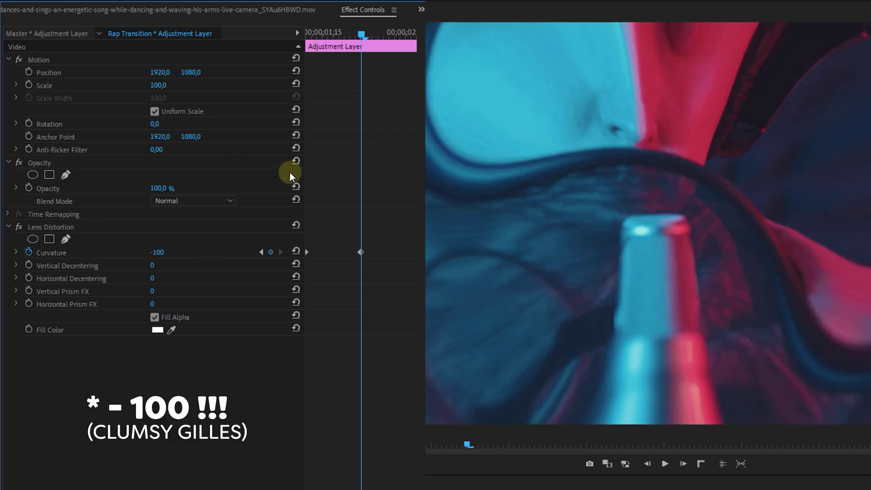
{"action": "key", "text": "space"}
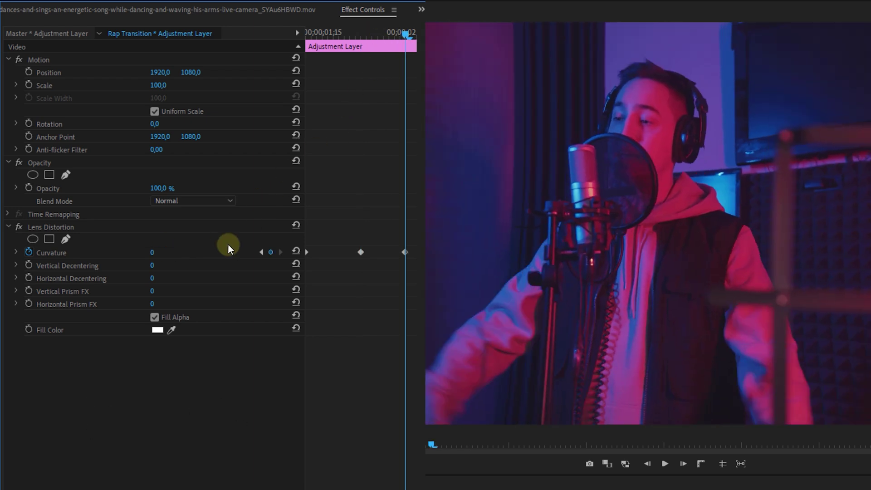
Step: Ease Out the first Curvature keyframe and Ease In the last one
{"action": "right_click", "coordinate": [307, 253]}
{"action": "left_click", "coordinate": [352, 440]}
{"action": "right_click", "coordinate": [406, 253]}
{"action": "left_click", "coordinate": [428, 420]}
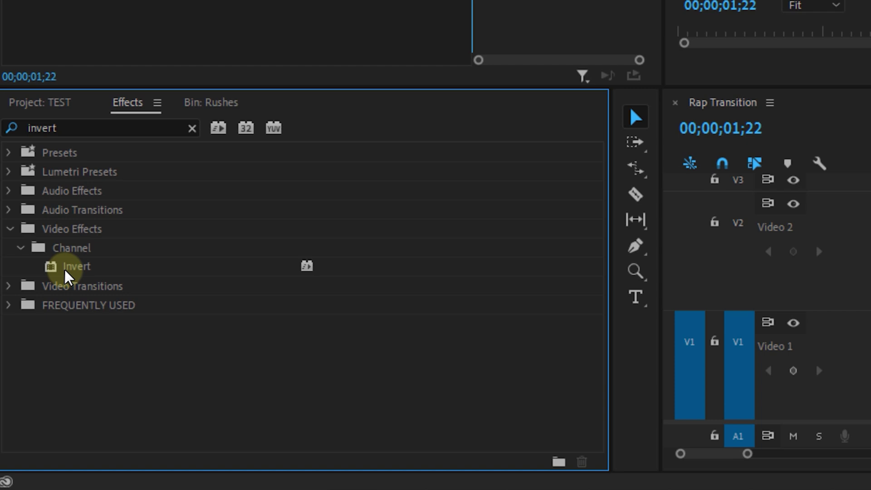
Step: Apply Invert to the adjustment layer with Channel set to Quadrature Chrominance
{"action": "left_click_drag", "start_coordinate": [64, 272], "coordinate": [365, 255]}
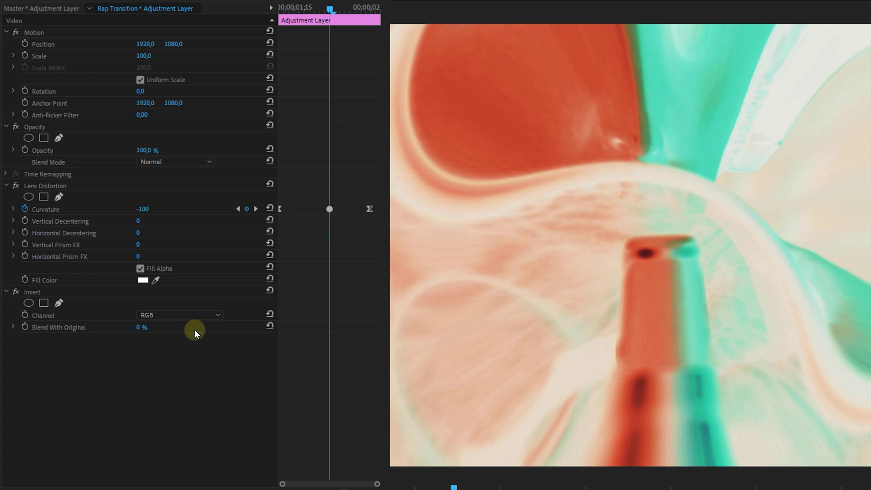
{"action": "left_click", "coordinate": [180, 315]}
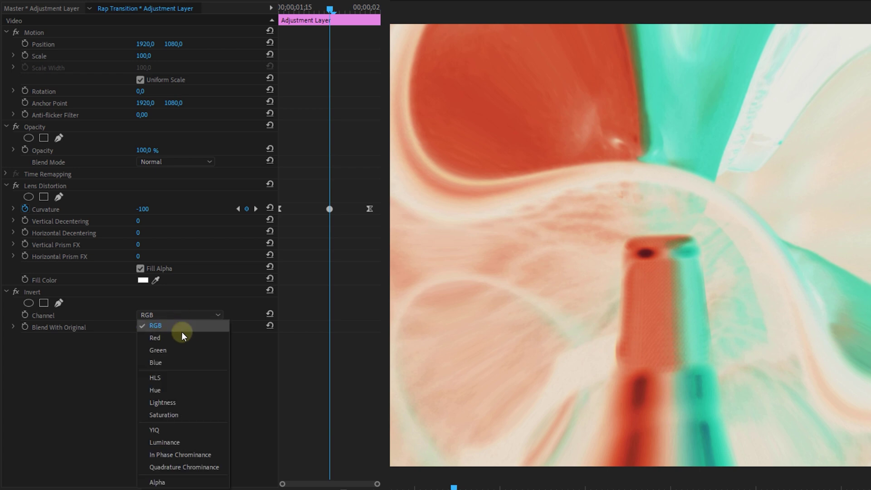
{"action": "left_click", "coordinate": [201, 466]}
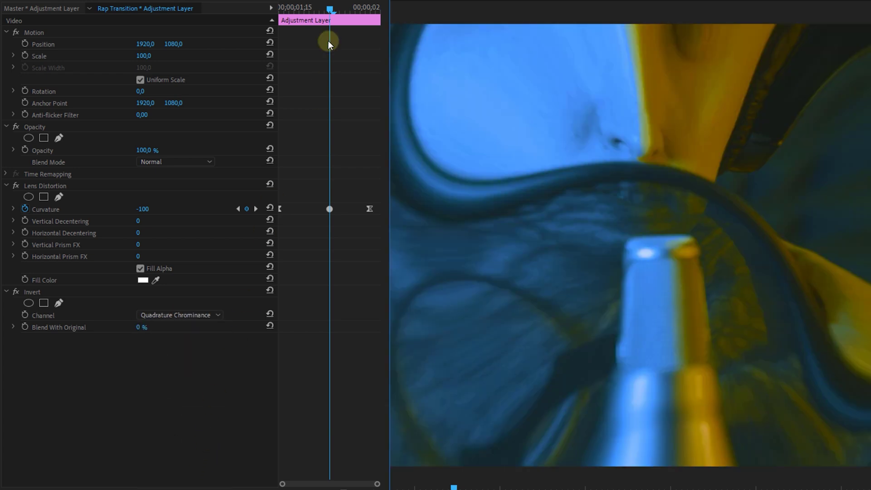
Step: Keyframe Blend With Original from 100 % at the layer's start to 0 % mid-clip
{"action": "key", "text": "Up"}
{"action": "left_click", "coordinate": [138, 327]}
{"action": "type", "text": "100"}
{"action": "key", "text": "Return"}
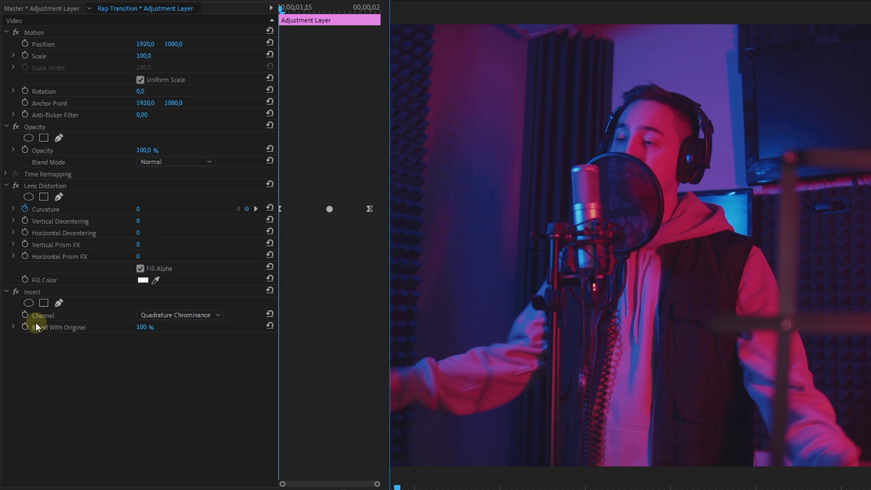
{"action": "left_click", "coordinate": [28, 326]}
{"action": "left_click_drag", "start_coordinate": [275, 11], "coordinate": [367, 21]}
{"action": "type", "text": "0"}
{"action": "key", "text": "Return"}
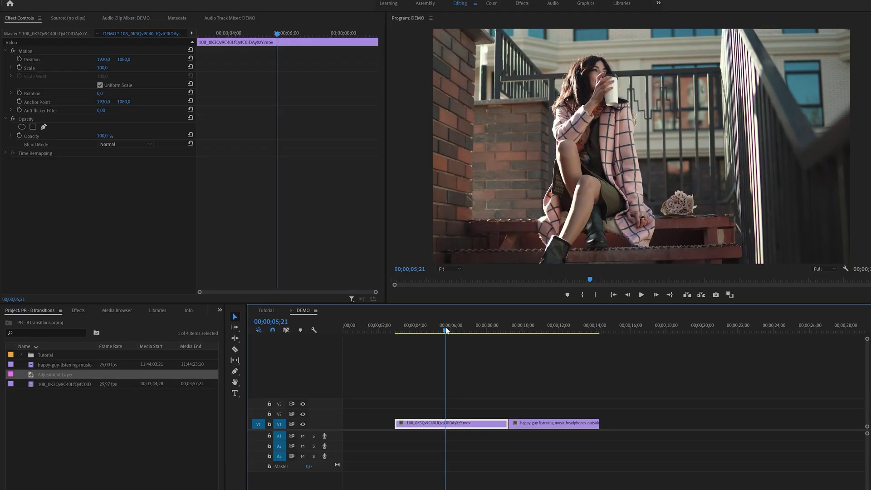
Step: Place an adjustment layer on V2, trim it under two seconds, and center it over the cut
{"action": "mouse_move", "coordinate": [446, 331]}
{"action": "left_mouse_down"}
{"action": "mouse_move", "coordinate": [570, 344]}
{"action": "mouse_move", "coordinate": [460, 354]}
{"action": "left_mouse_up"}
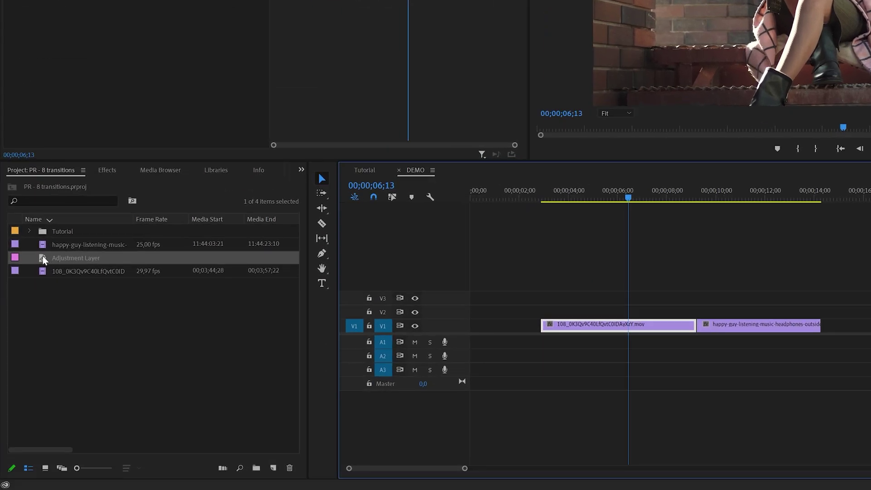
{"action": "left_click_drag", "start_coordinate": [44, 259], "coordinate": [657, 313]}
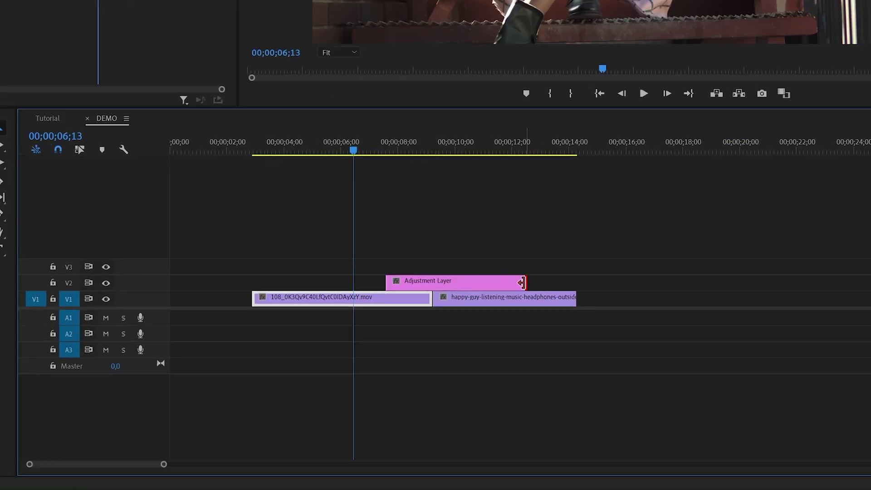
{"action": "left_click_drag", "start_coordinate": [522, 283], "coordinate": [426, 287]}
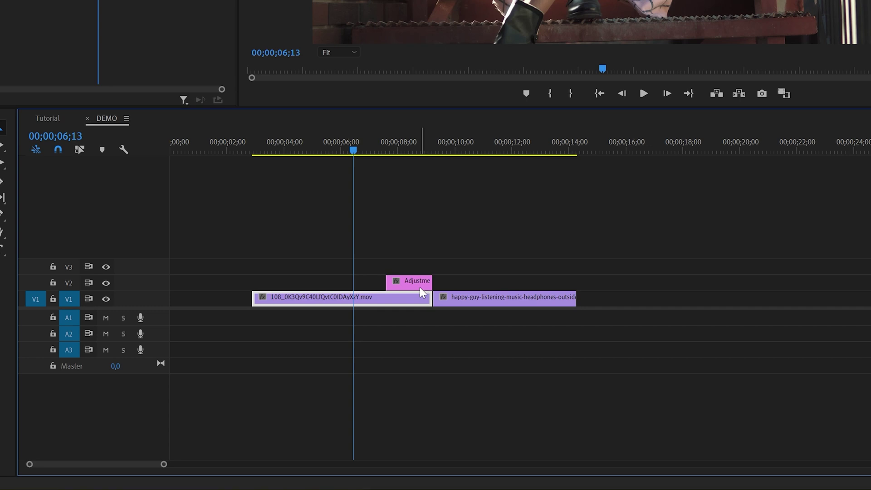
{"action": "left_click_drag", "start_coordinate": [421, 288], "coordinate": [445, 309]}
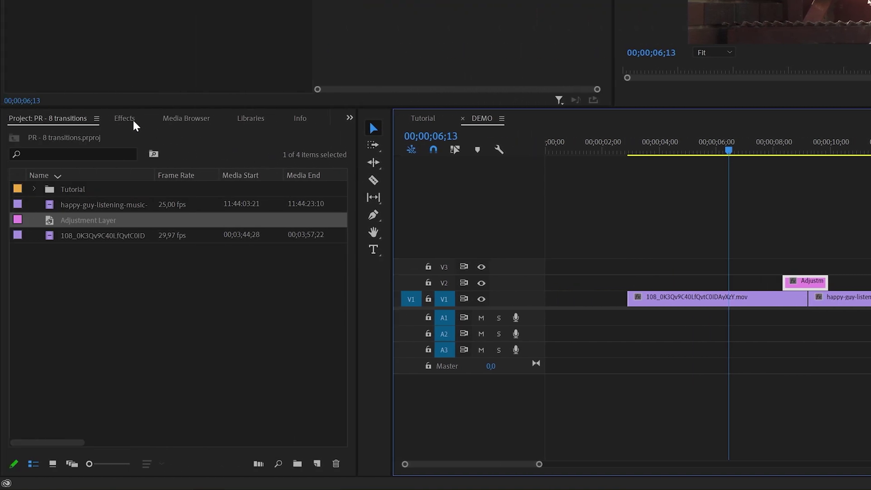
Step: Search 'find e' and apply Find Edges to the adjustment layer, previewing the drawing look at 09;06
{"action": "left_click", "coordinate": [133, 121]}
{"action": "left_click", "coordinate": [108, 132]}
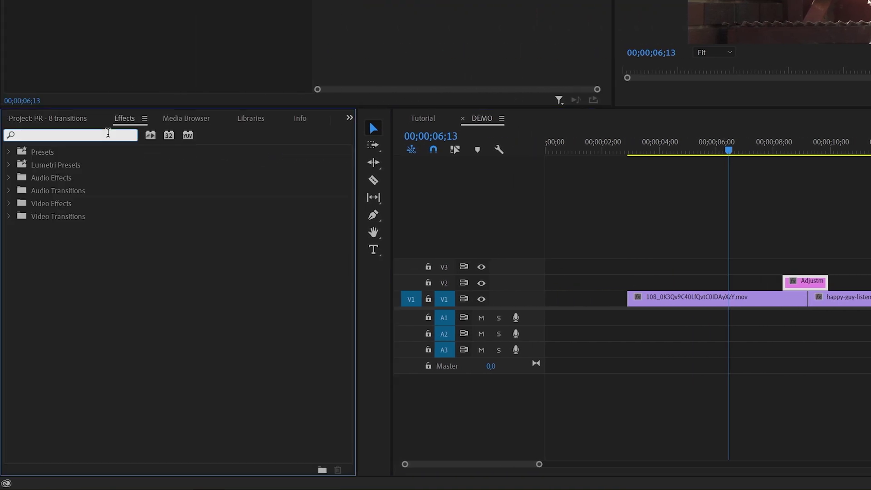
{"action": "type", "text": "find ed"}
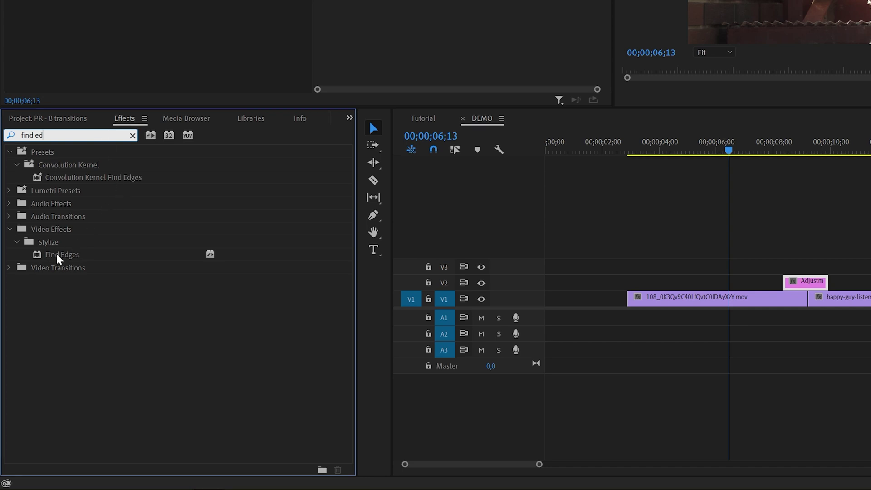
{"action": "left_click_drag", "start_coordinate": [58, 258], "coordinate": [807, 282]}
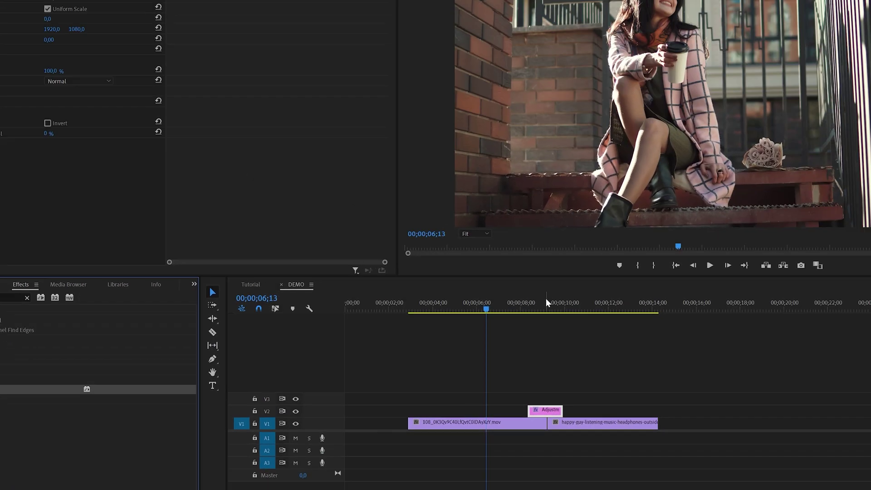
{"action": "left_click", "coordinate": [812, 143]}
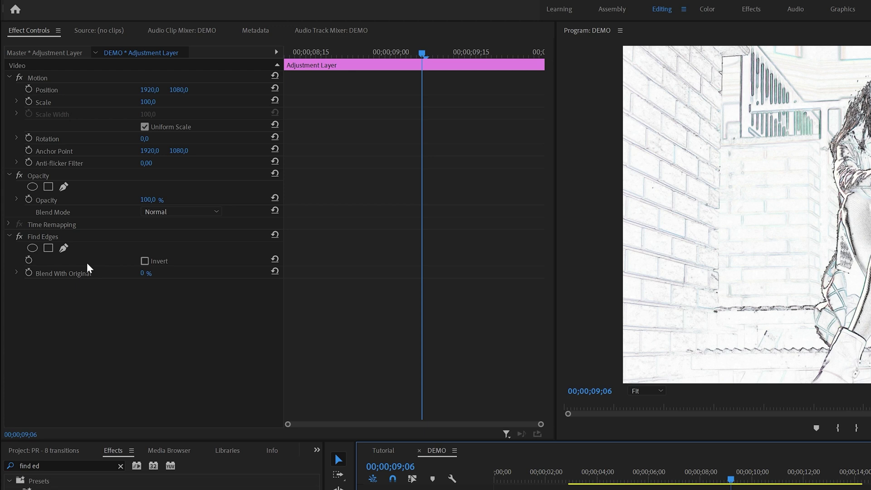
Step: Keyframe Blend With Original, placing keyframes at about 08;25 and 09;07
{"action": "left_click", "coordinate": [28, 273]}
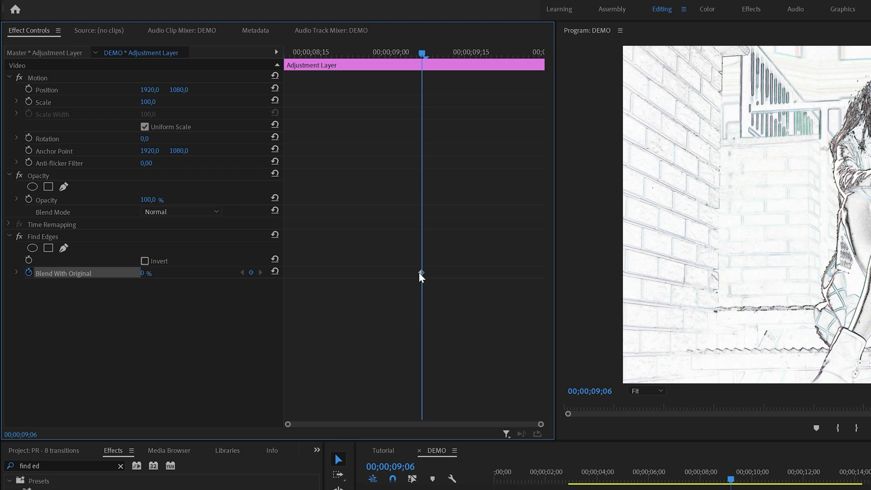
{"action": "left_click_drag", "start_coordinate": [419, 273], "coordinate": [368, 276]}
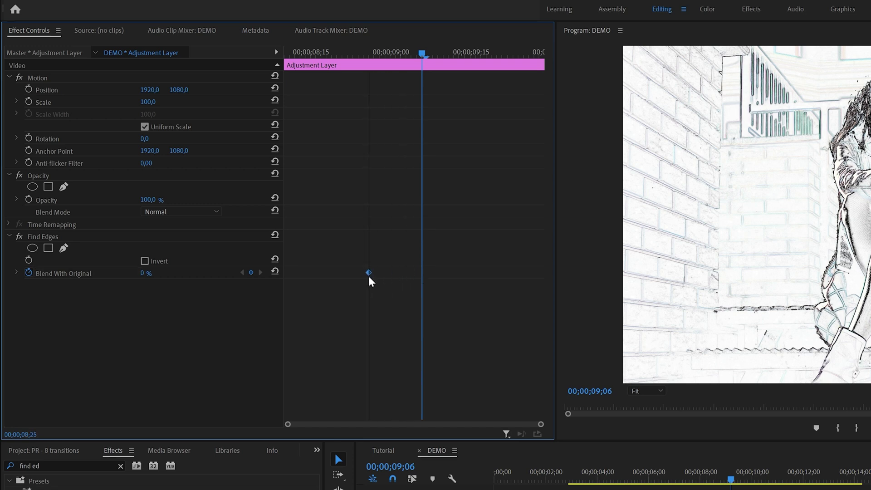
{"action": "left_click", "coordinate": [251, 272]}
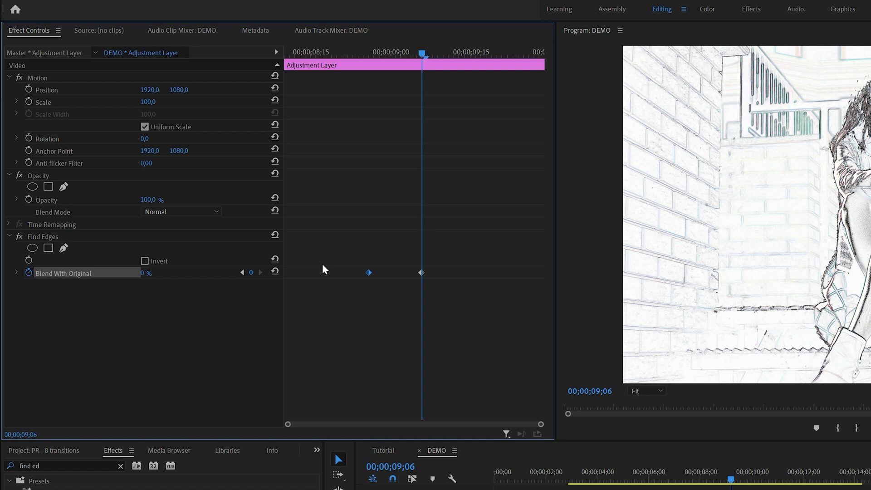
{"action": "left_click_drag", "start_coordinate": [424, 273], "coordinate": [459, 274]}
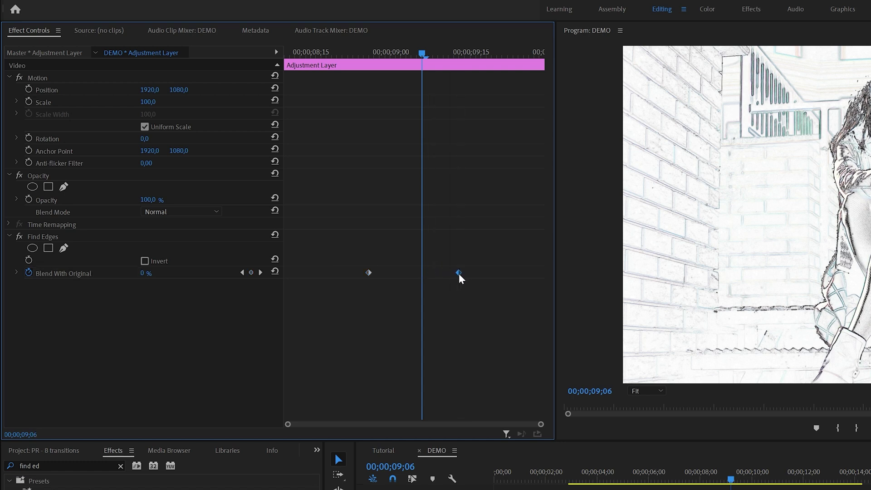
Step: Set the outer Blend With Original keyframes to 100 %, moving the last one past the cut
{"action": "left_click", "coordinate": [146, 273]}
{"action": "type", "text": "100"}
{"action": "key", "text": "Return"}
{"action": "left_click", "coordinate": [251, 273]}
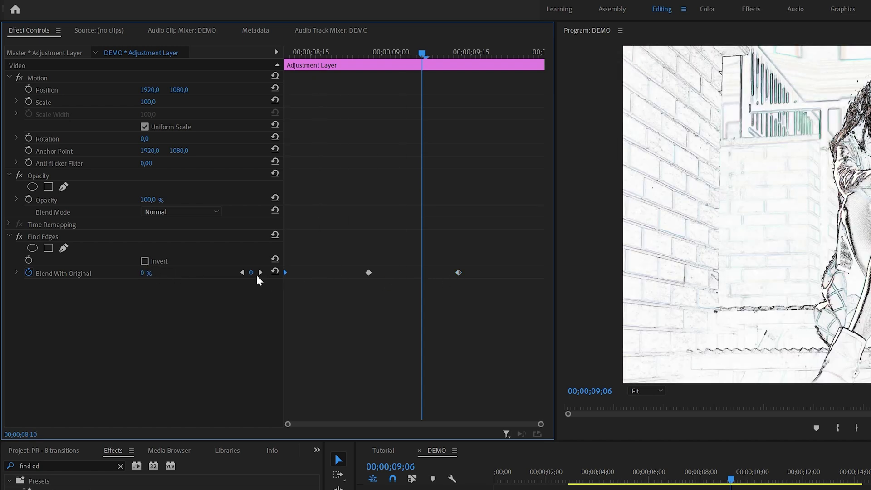
{"action": "left_click", "coordinate": [144, 274]}
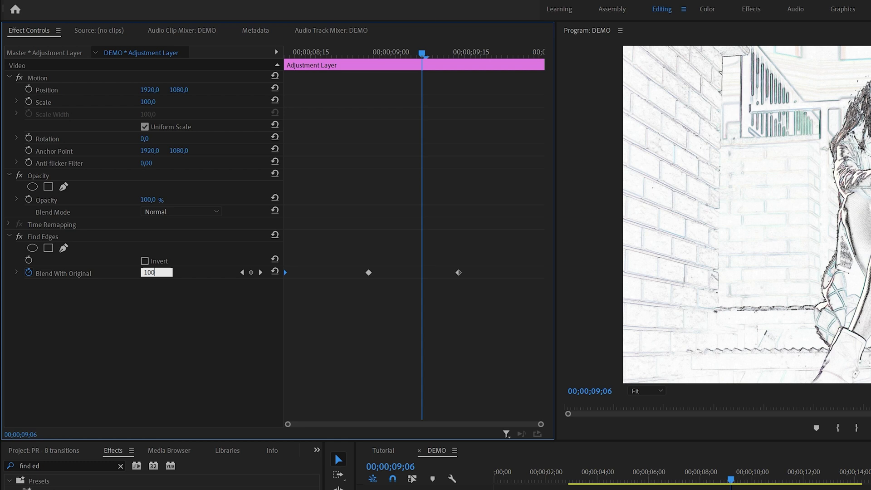
{"action": "type", "text": "100"}
{"action": "key", "text": "Return"}
{"action": "left_click_drag", "start_coordinate": [422, 272], "coordinate": [554, 282]}
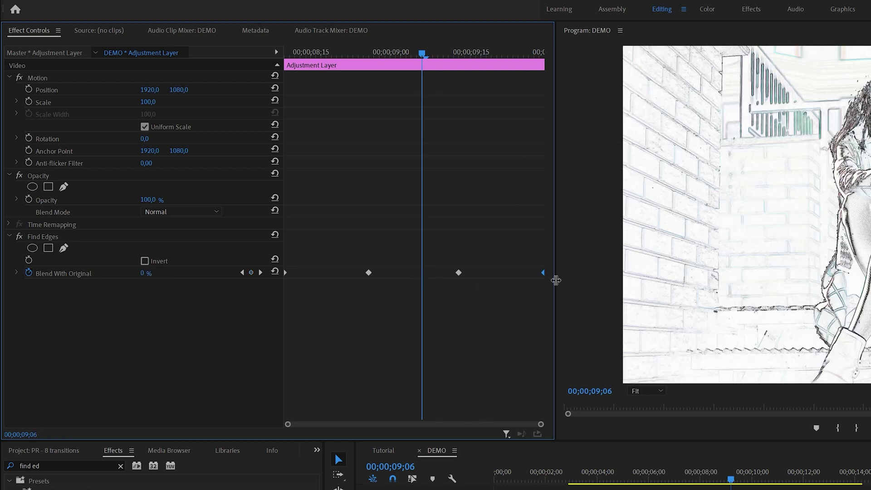
Step: Set the keyframes to Ease Out, Bezier, Bezier, and Ease In from first to last
{"action": "right_click", "coordinate": [289, 274]}
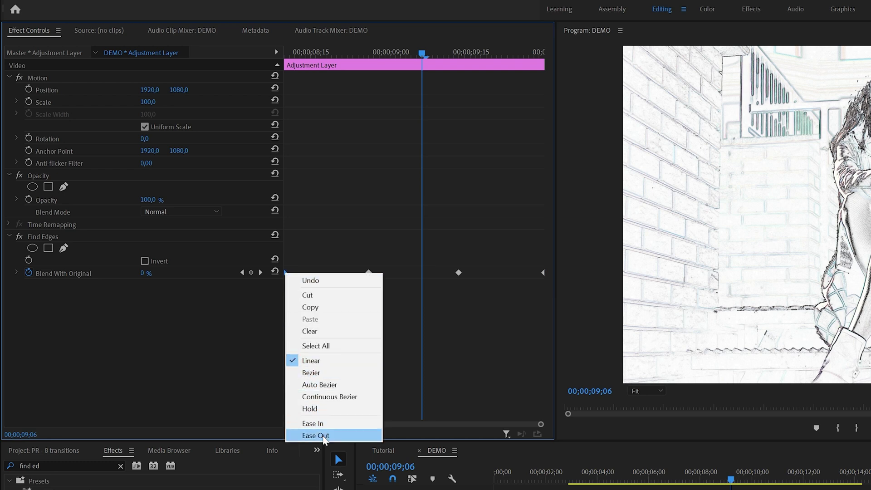
{"action": "left_click", "coordinate": [316, 436]}
{"action": "right_click", "coordinate": [368, 276]}
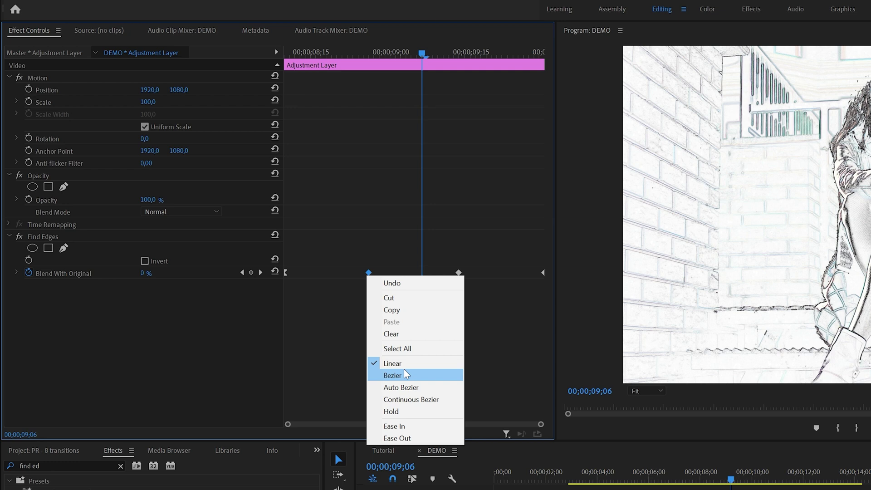
{"action": "left_click", "coordinate": [404, 375]}
{"action": "right_click", "coordinate": [457, 275]}
{"action": "left_click", "coordinate": [485, 376]}
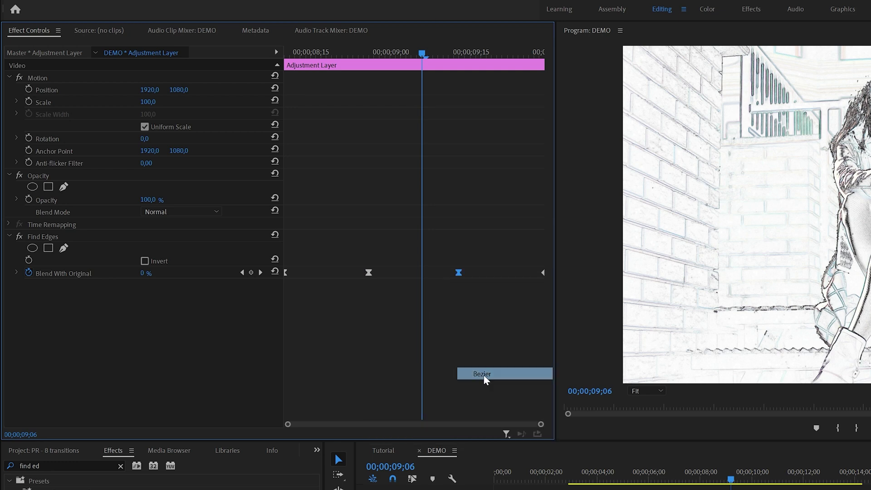
{"action": "right_click", "coordinate": [545, 274]}
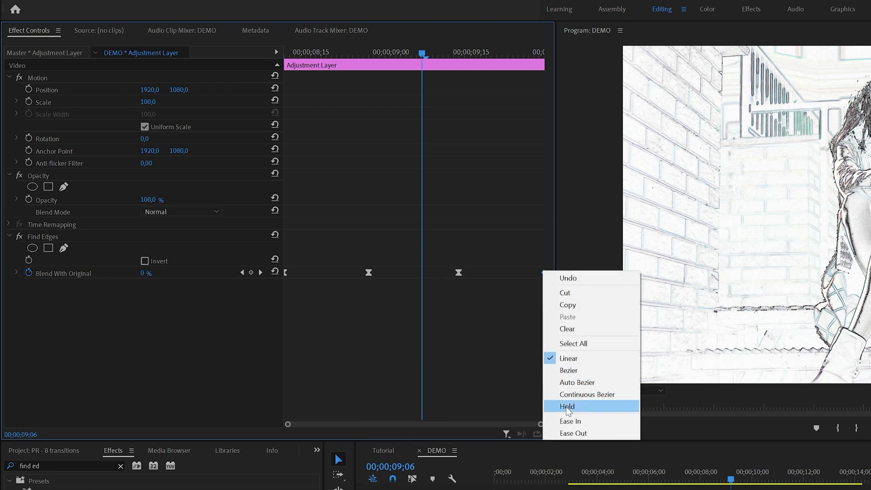
{"action": "left_click", "coordinate": [570, 421]}
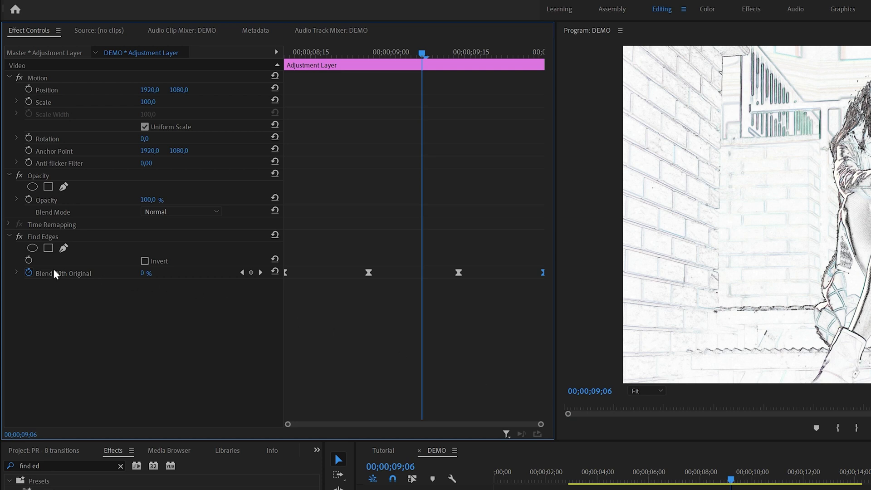
Step: Show the Blend With Original value graph and scrub across the cut from about 09;03
{"action": "left_click", "coordinate": [16, 273]}
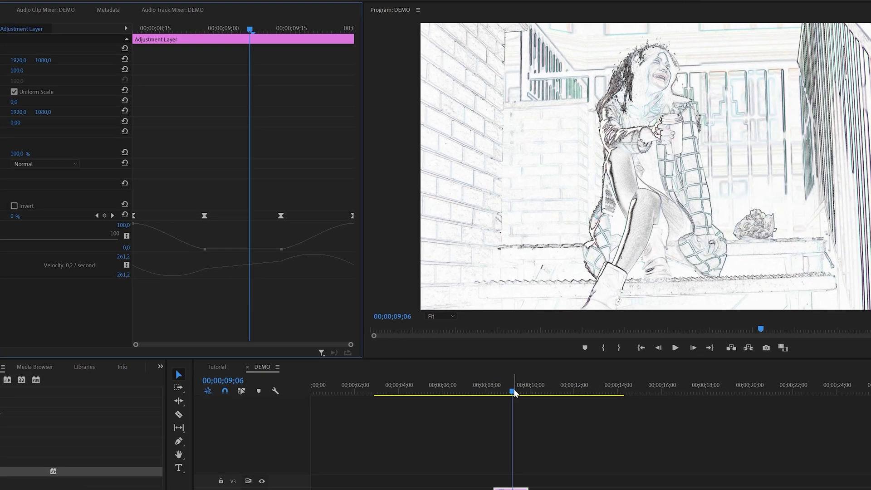
{"action": "left_click", "coordinate": [731, 480]}
{"action": "mouse_move", "coordinate": [433, 360]}
{"action": "left_mouse_down"}
{"action": "mouse_move", "coordinate": [423, 361]}
{"action": "mouse_move", "coordinate": [433, 364]}
{"action": "left_mouse_up"}
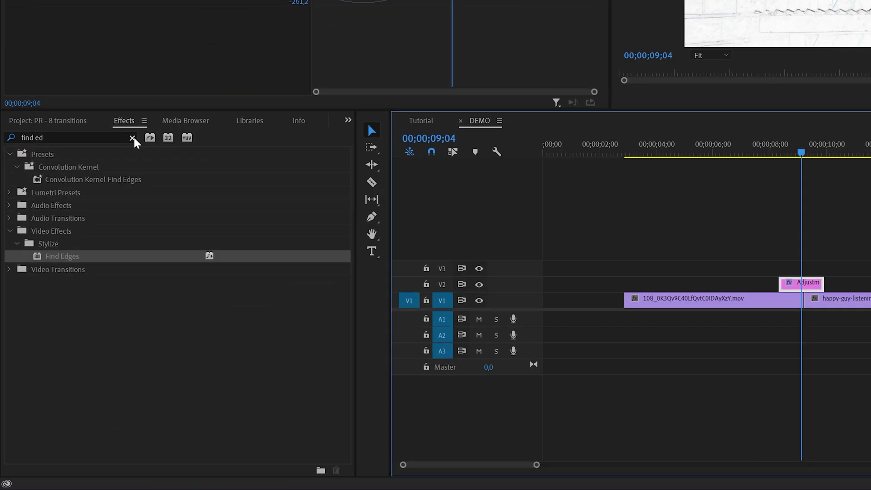
Step: Search 'cross', place Cross Dissolve on the V1 cut, and play it back
{"action": "key", "text": "ctrl+a"}
{"action": "key", "text": "BackSpace"}
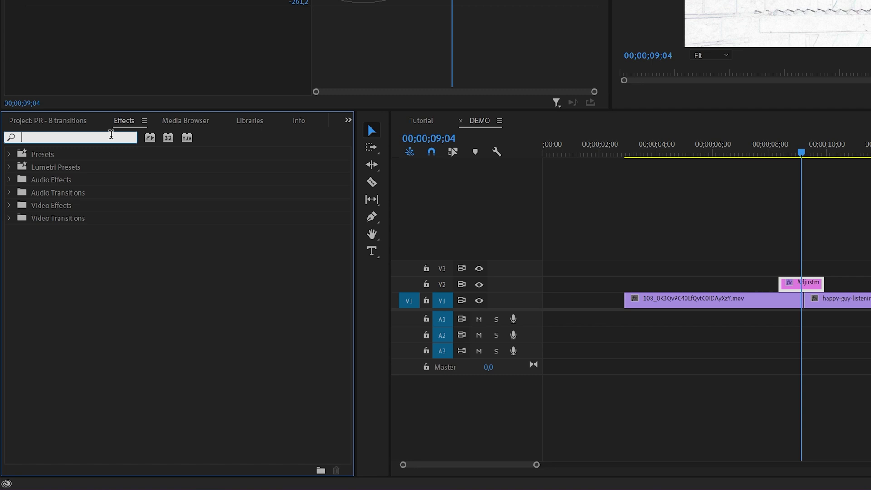
{"action": "type", "text": "c"}
{"action": "type", "text": "ross"}
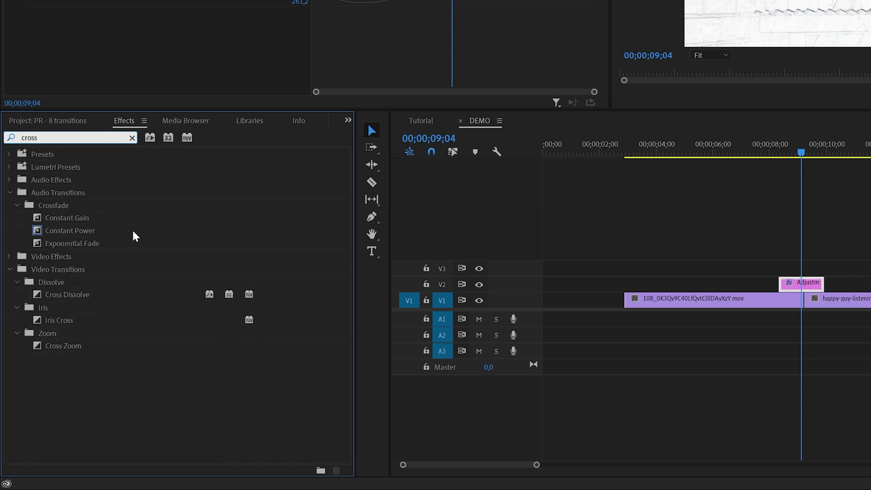
{"action": "left_click", "coordinate": [89, 297]}
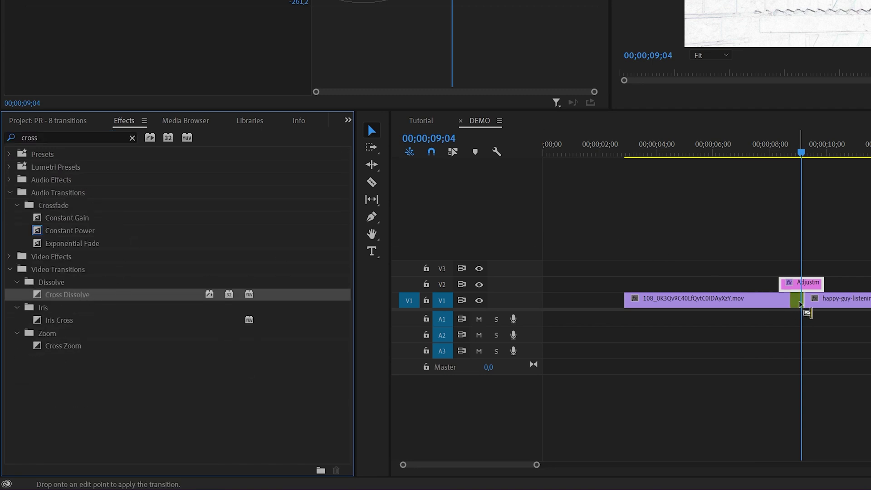
{"action": "left_click_drag", "start_coordinate": [800, 305], "coordinate": [802, 304]}
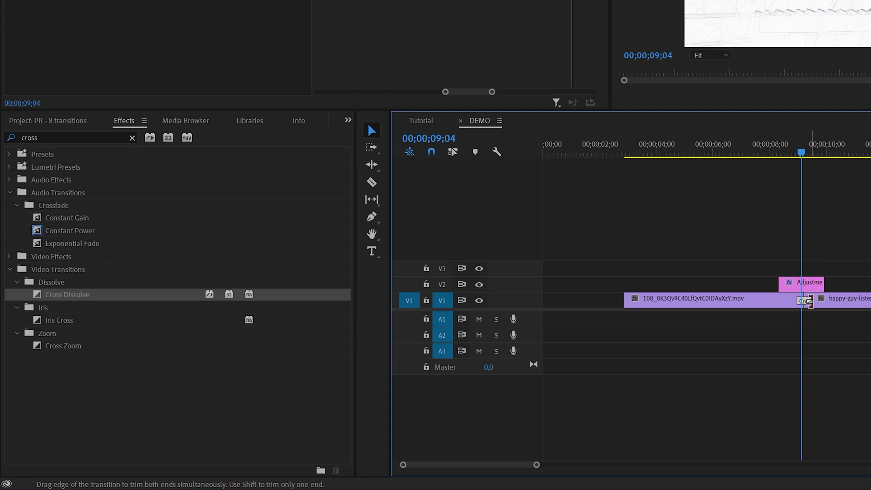
{"action": "key", "text": "space"}
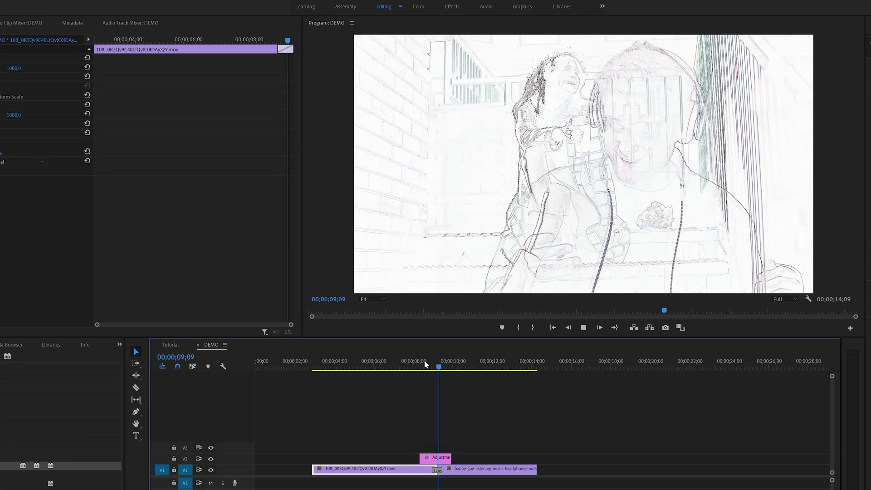
{"action": "key", "text": "space"}
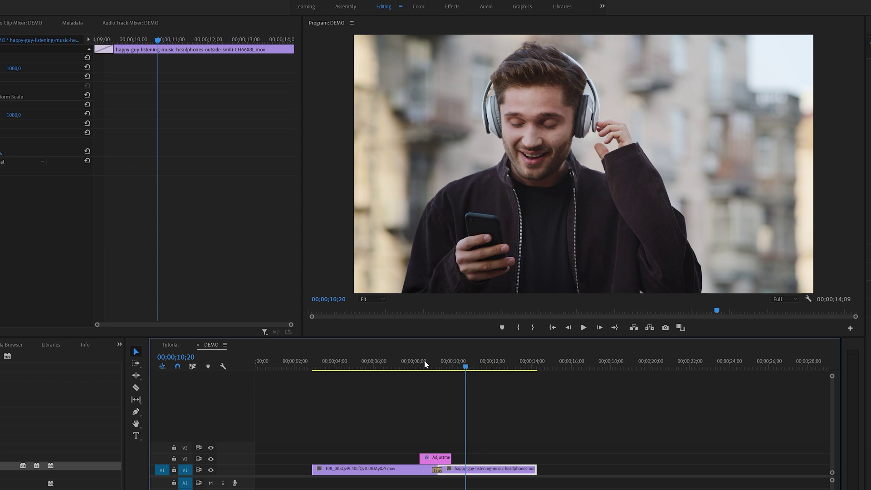